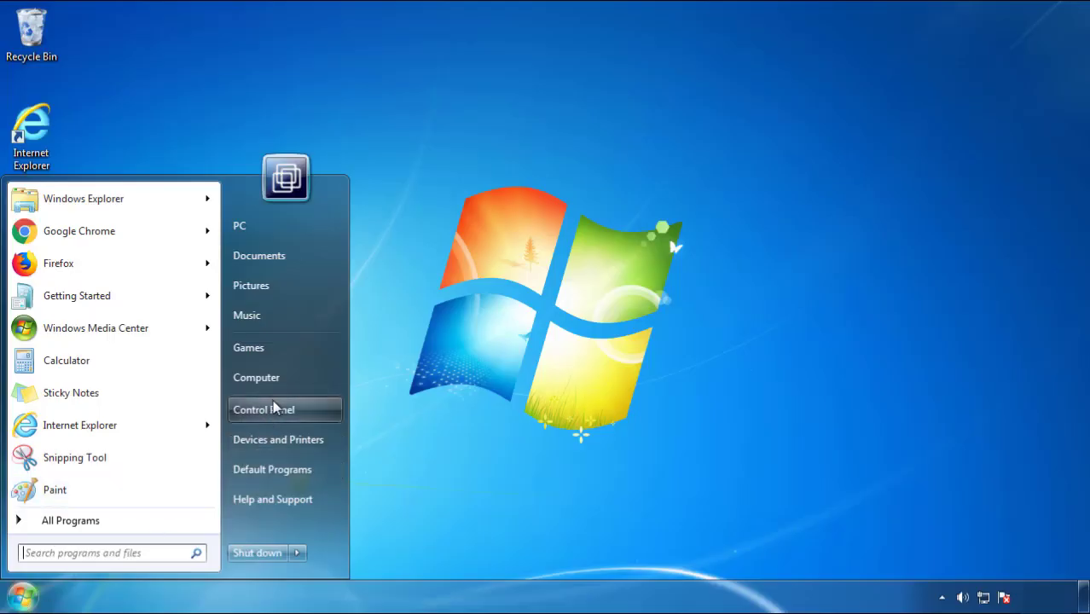
Open the installed programs list in Control Panel, sorted with newest installs first.
left_click(273, 406)
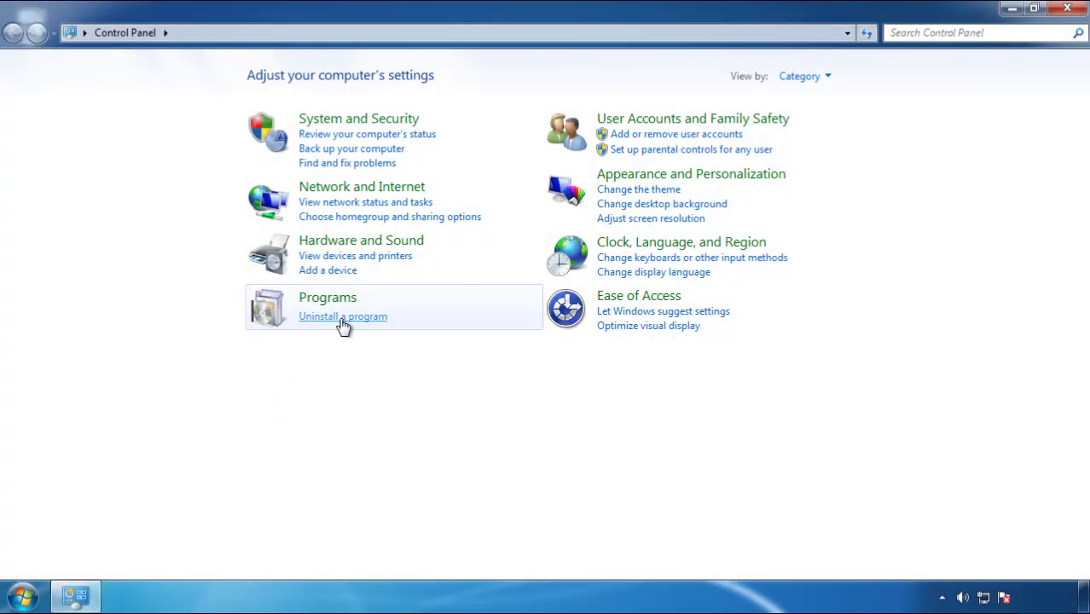
left_click(341, 322)
left_click(637, 162)
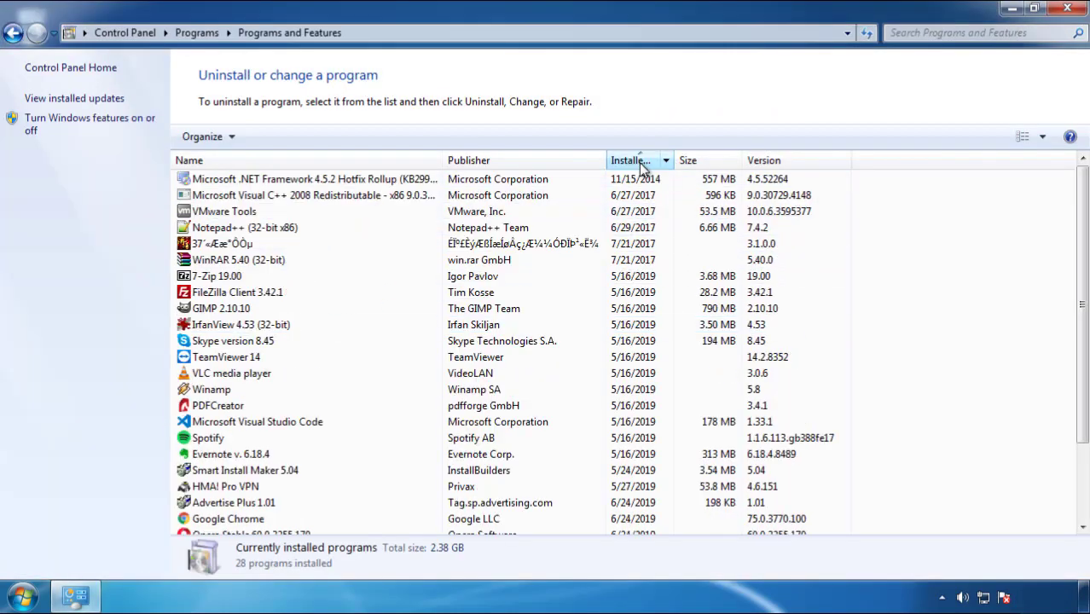
left_click(642, 164)
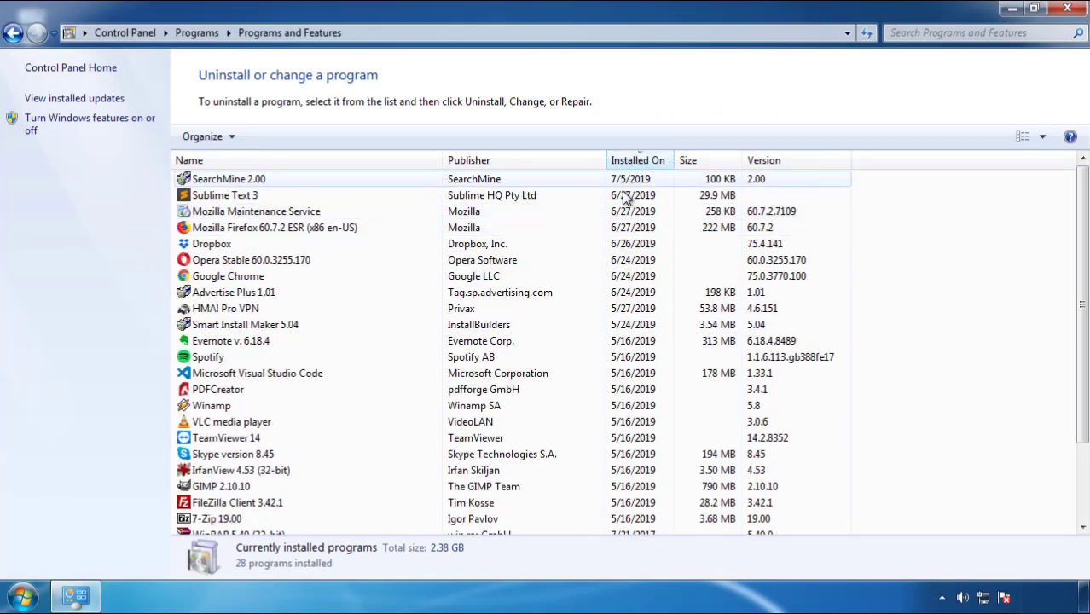
Uninstall SearchMine 2.00 and finish its removal wizard.
left_click(229, 180)
left_click(271, 136)
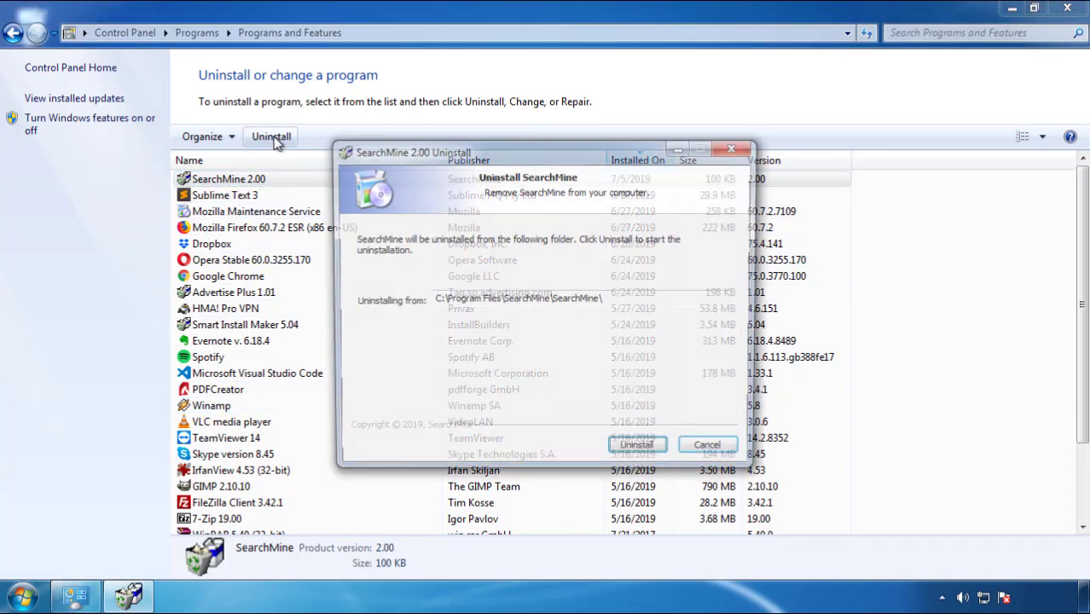
left_click(634, 453)
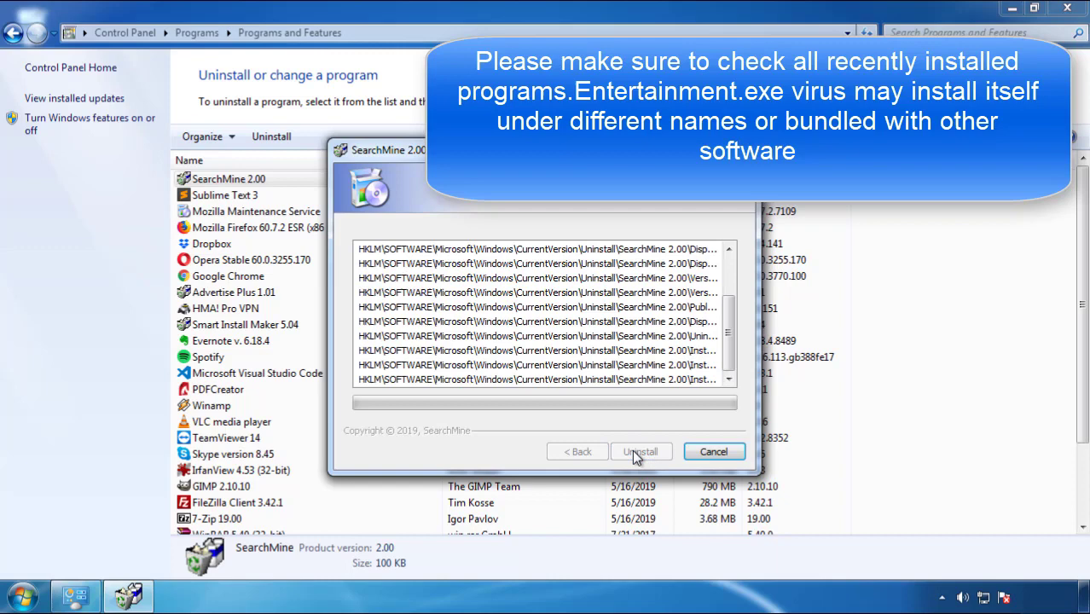
left_click(637, 452)
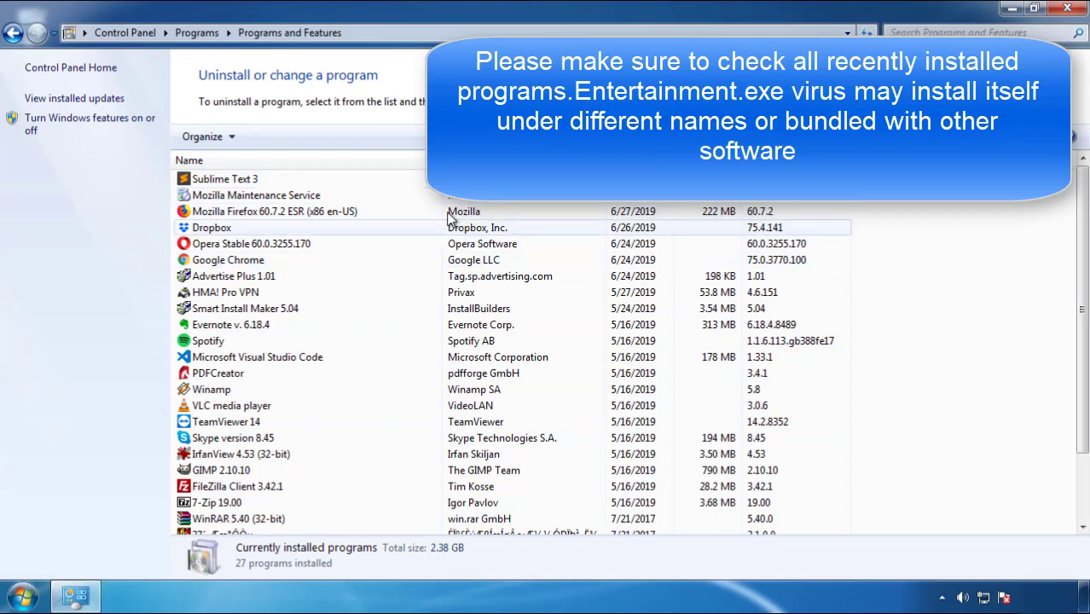
Close the programs window and restart Windows from the Start menu's power options.
left_click(1068, 10)
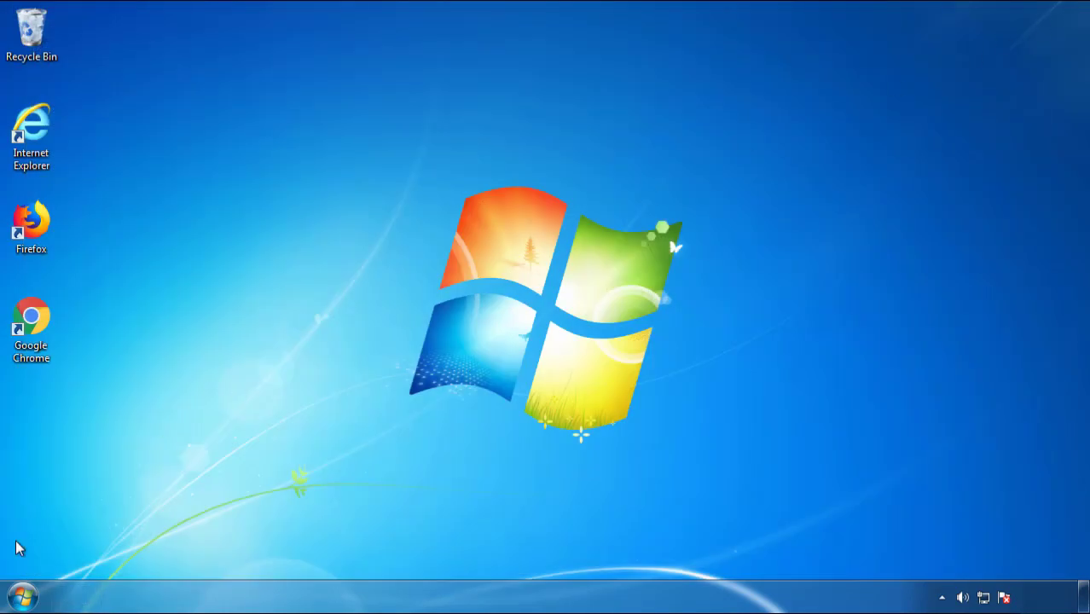
left_click(22, 596)
left_click(295, 553)
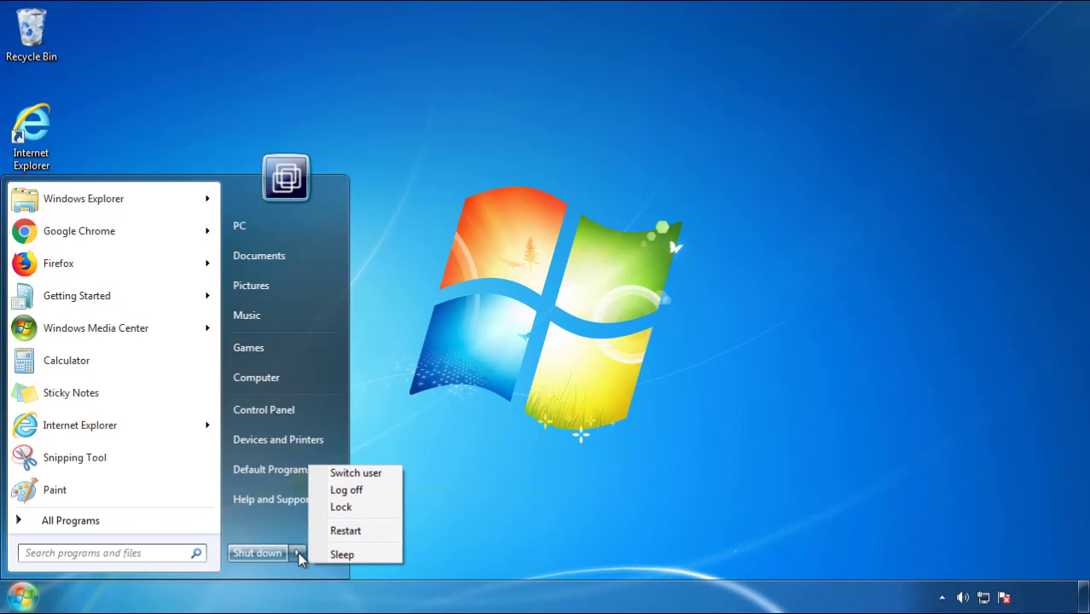
left_click(564, 478)
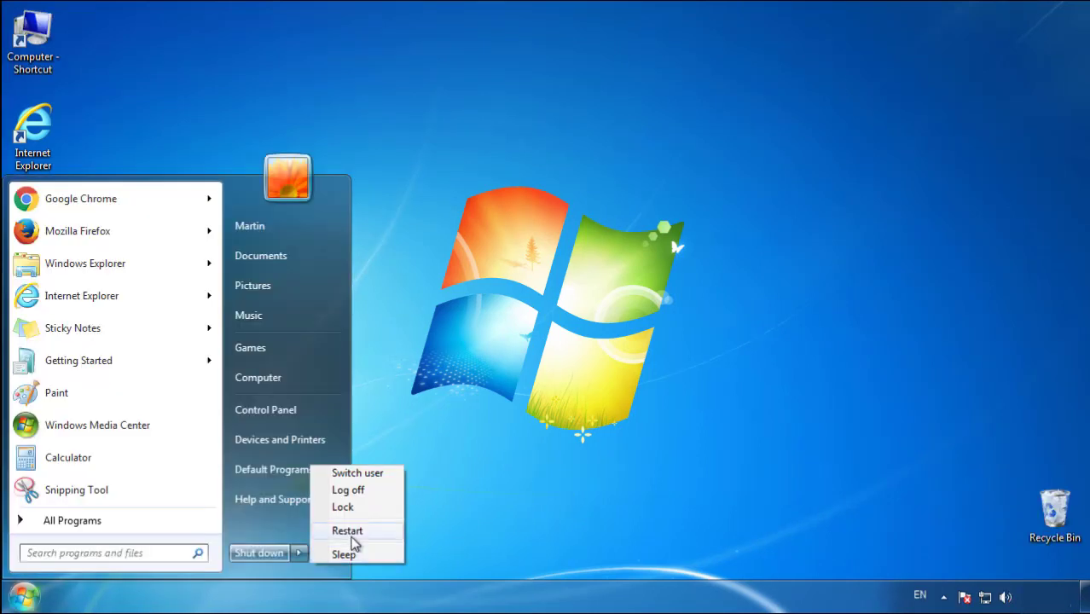
left_click(349, 530)
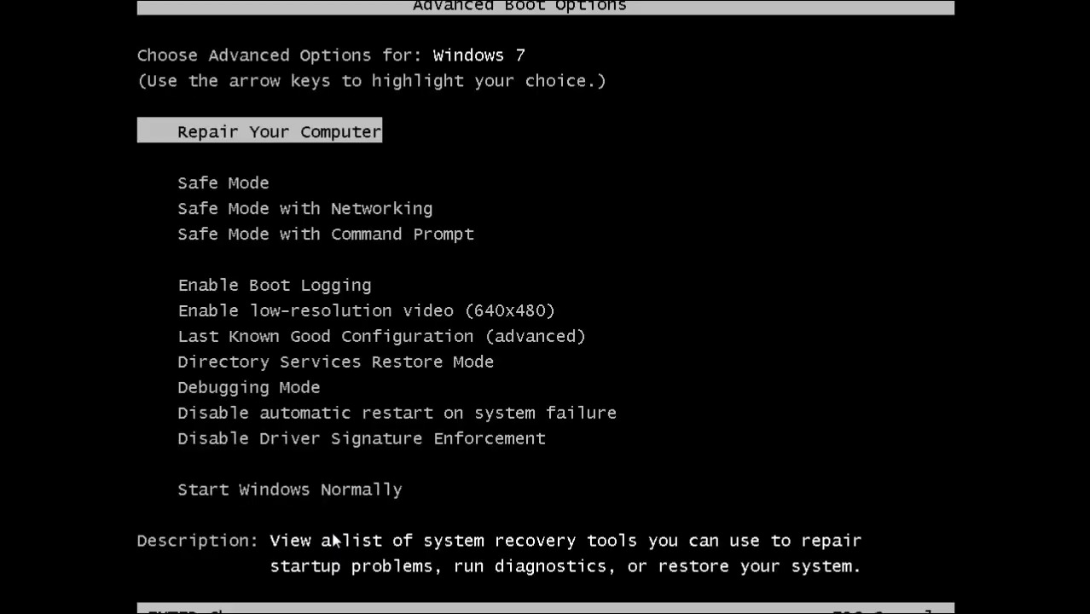
Boot into Safe Mode, launch Firefox, and decline making it the default browser.
key("Down")
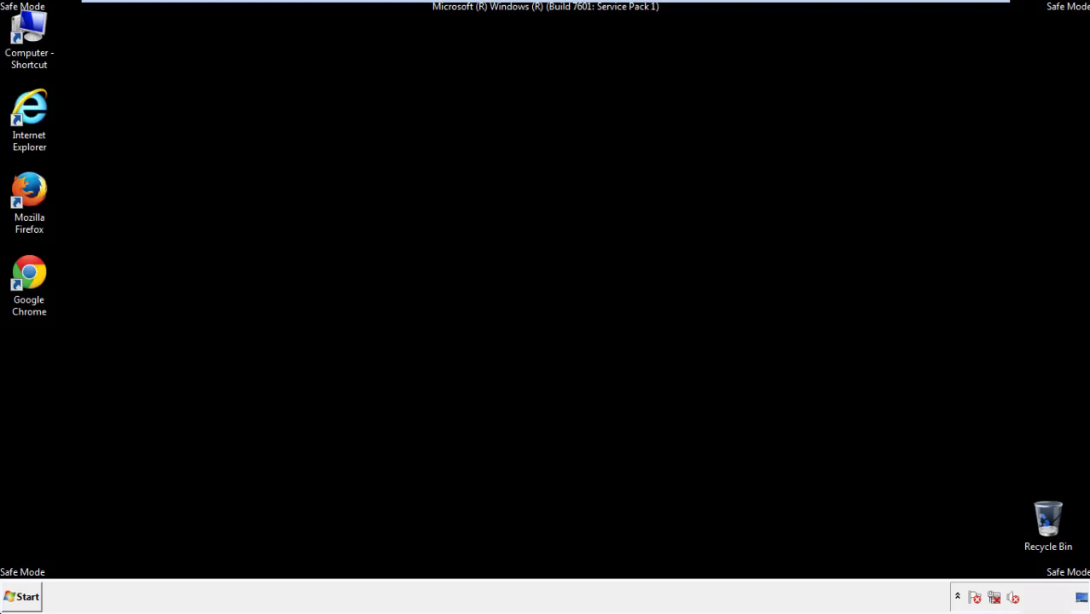
double_click(39, 198)
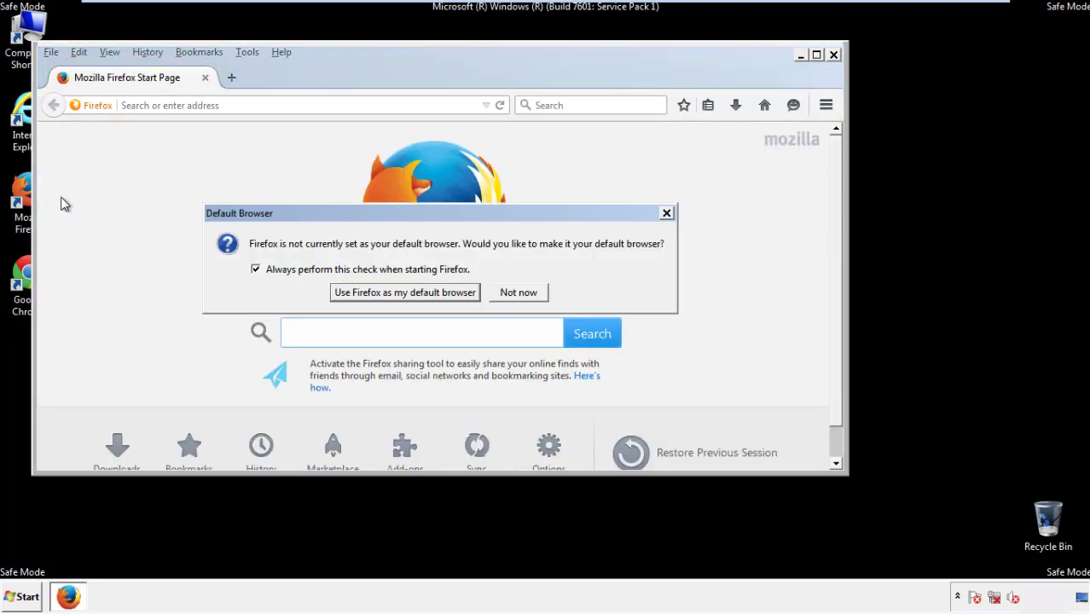
left_click(520, 293)
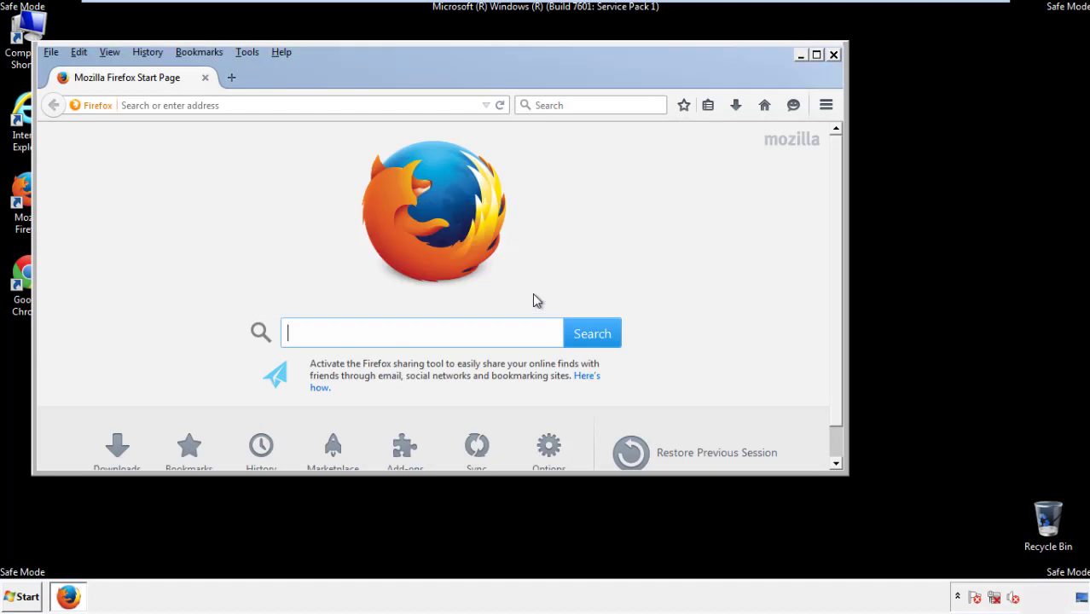
Hide and then re-show Firefox's Menu Bar from the toolbar context menu.
right_click(331, 75)
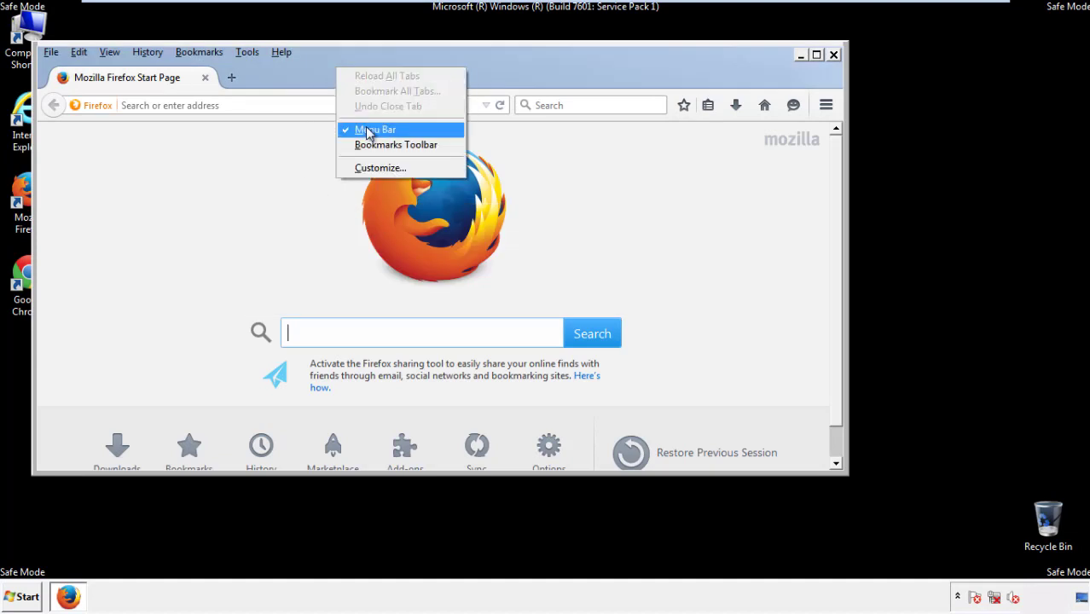
left_click(365, 126)
right_click(343, 70)
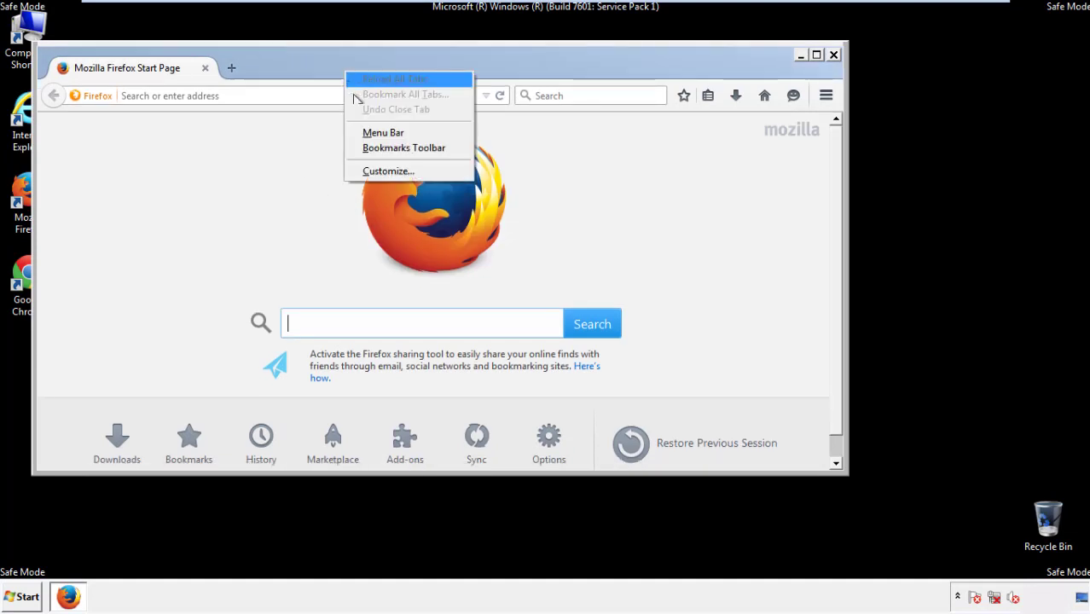
left_click(375, 133)
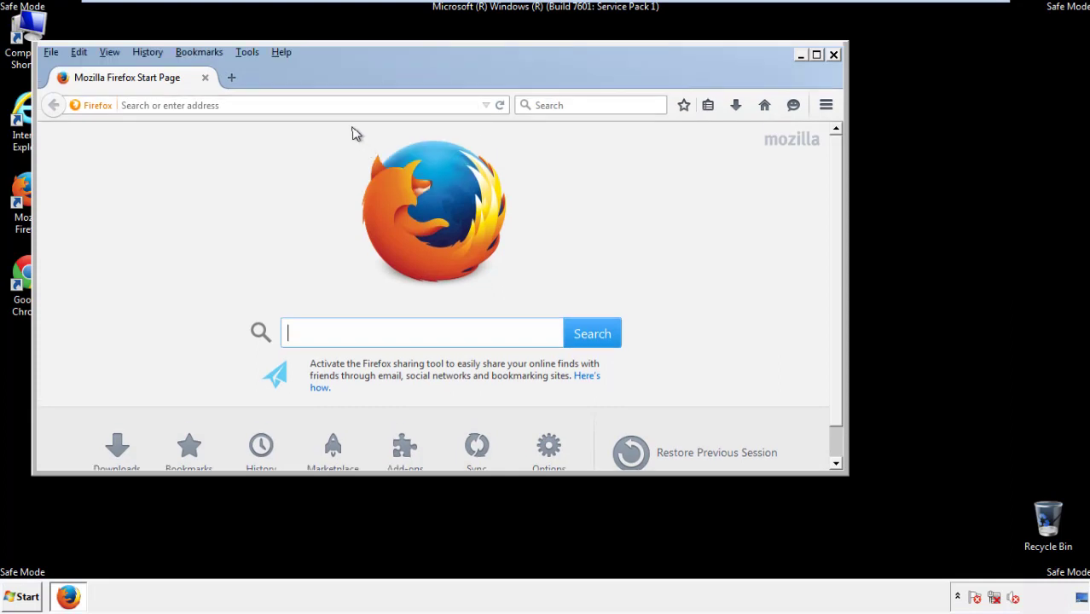
Clear Firefox history for Everything, keeping Offline Website Data and Site Preferences ticked.
left_click(152, 54)
left_click(168, 86)
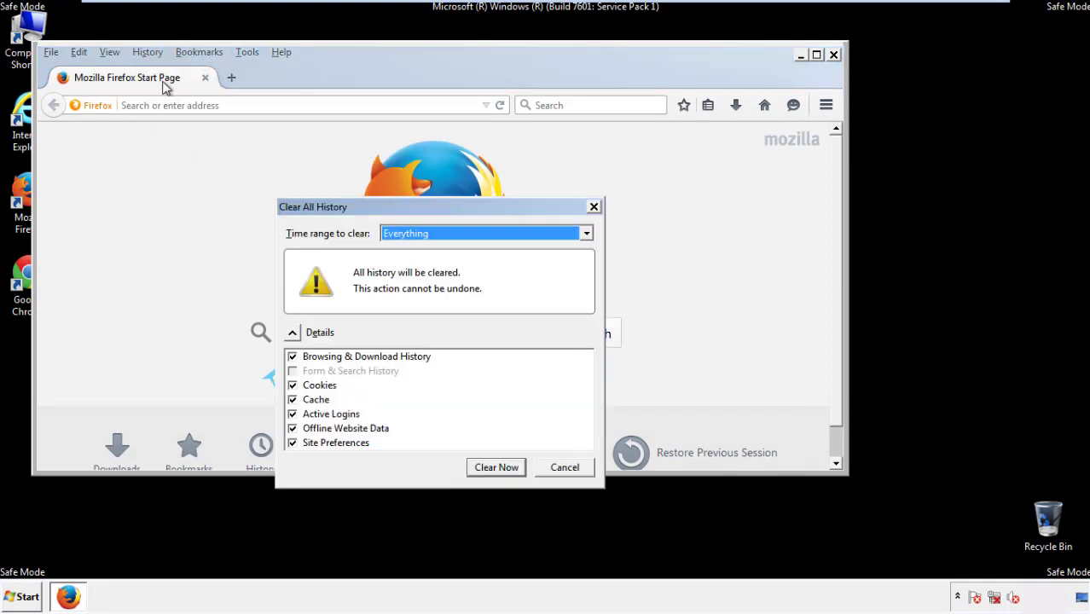
left_click(404, 235)
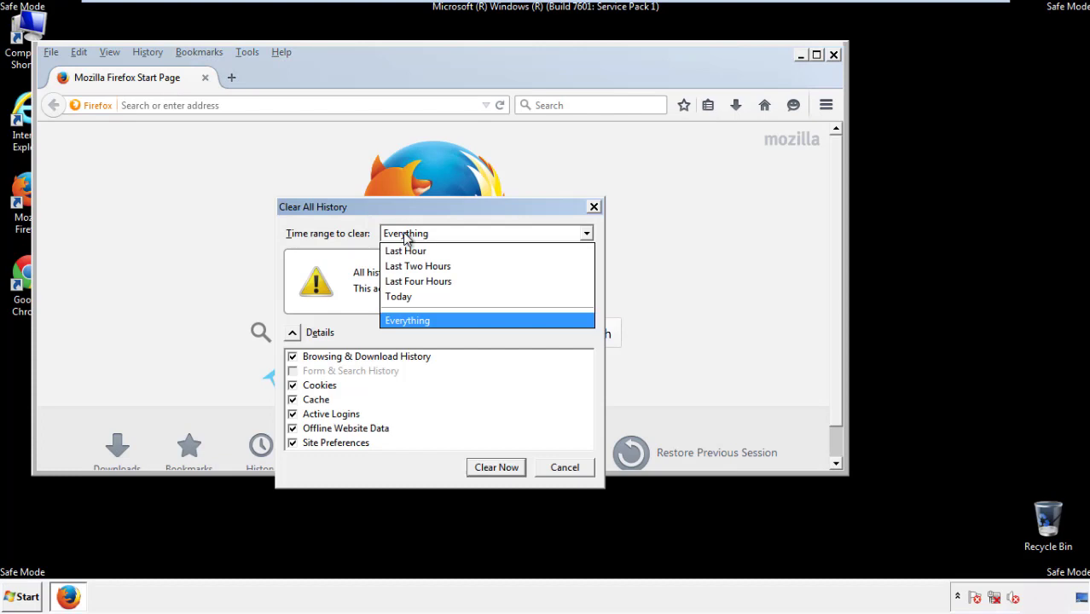
left_click(407, 316)
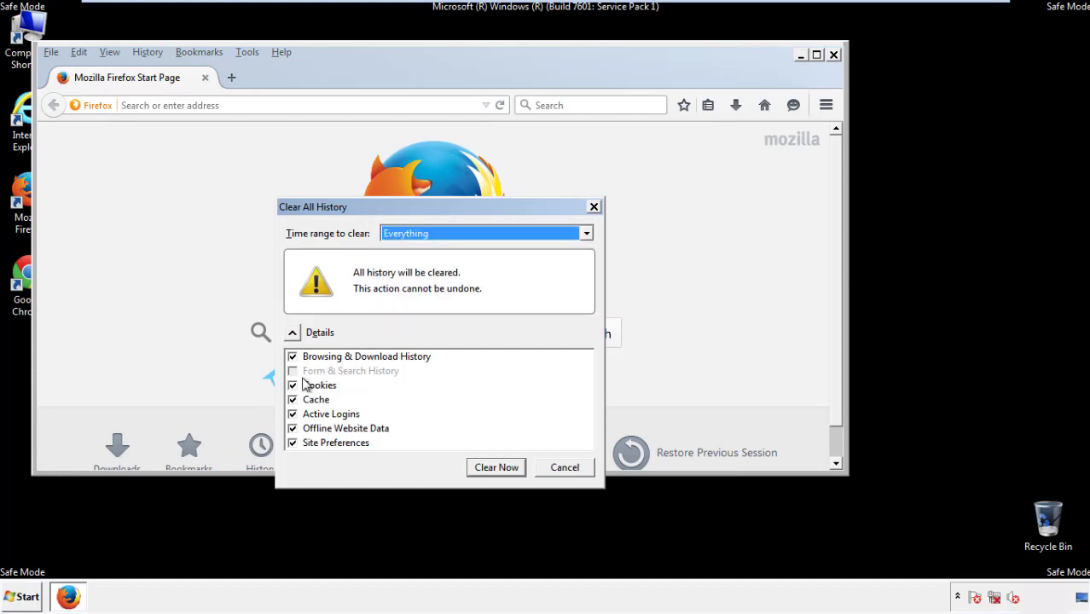
left_click(292, 428)
left_click(291, 428)
left_click(293, 443)
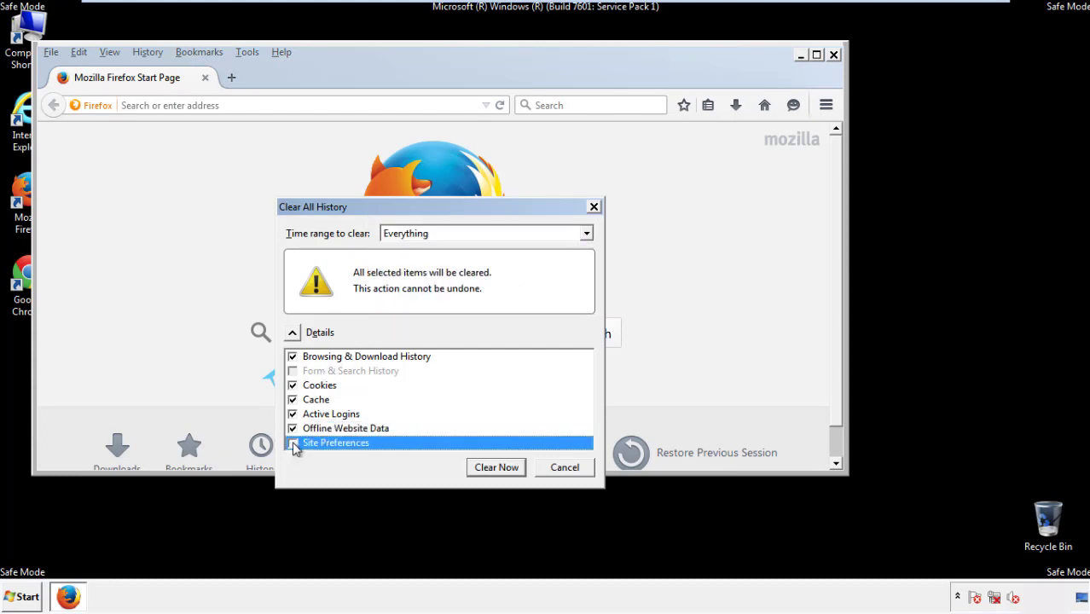
left_click(292, 444)
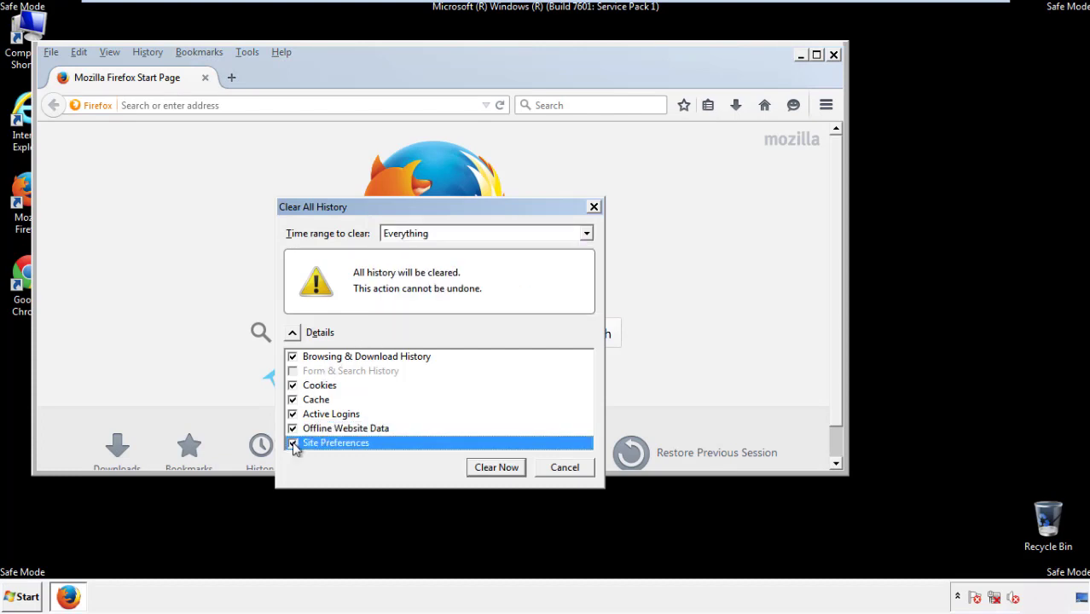
left_click(495, 467)
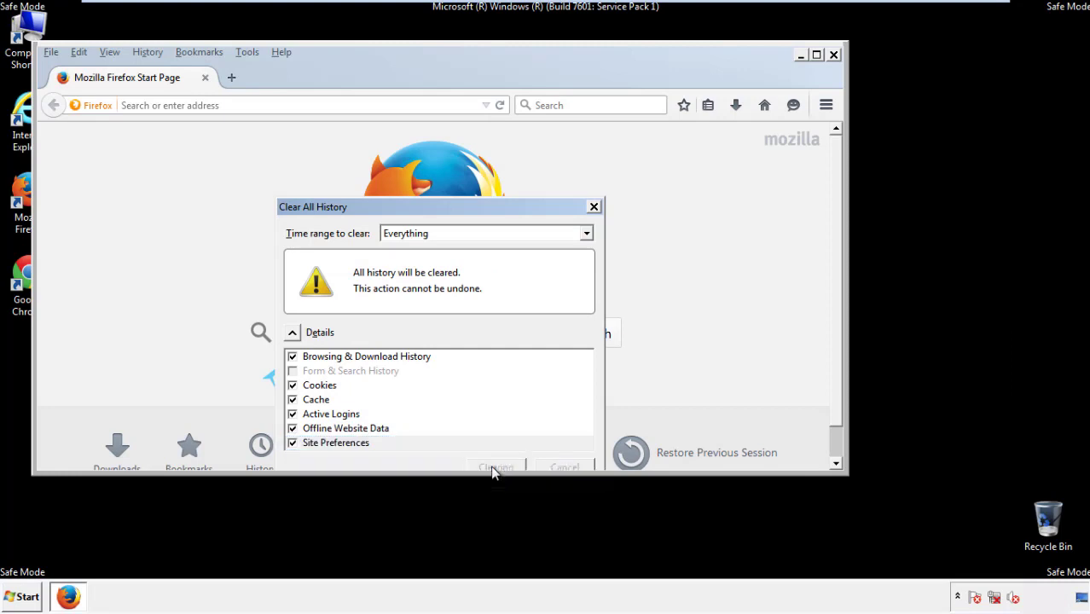
Refresh Firefox to its defaults from the Troubleshooting Information page.
left_click(281, 52)
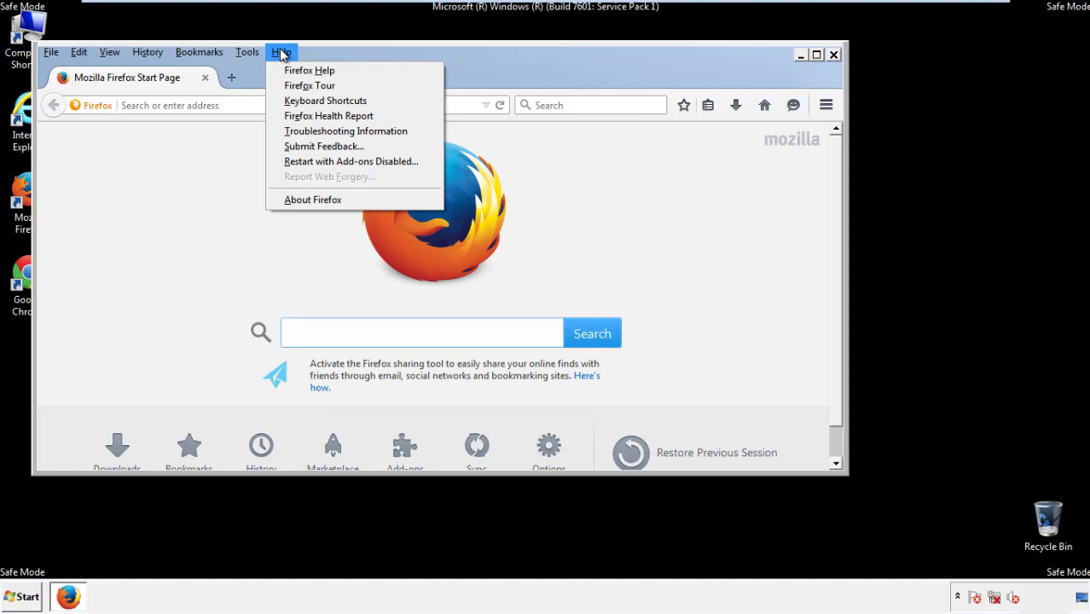
left_click(316, 130)
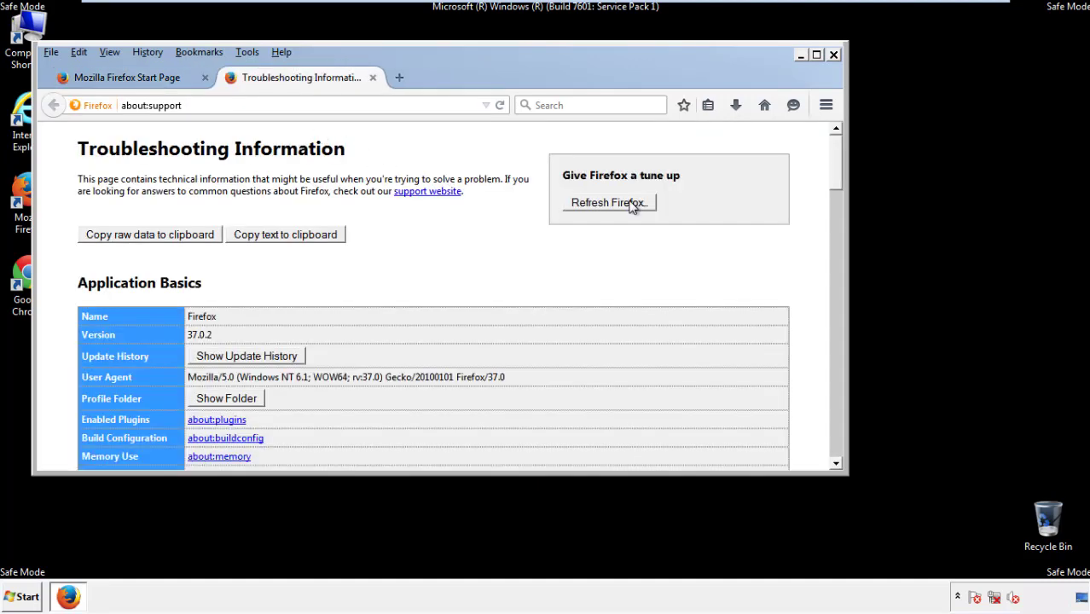
left_click(632, 204)
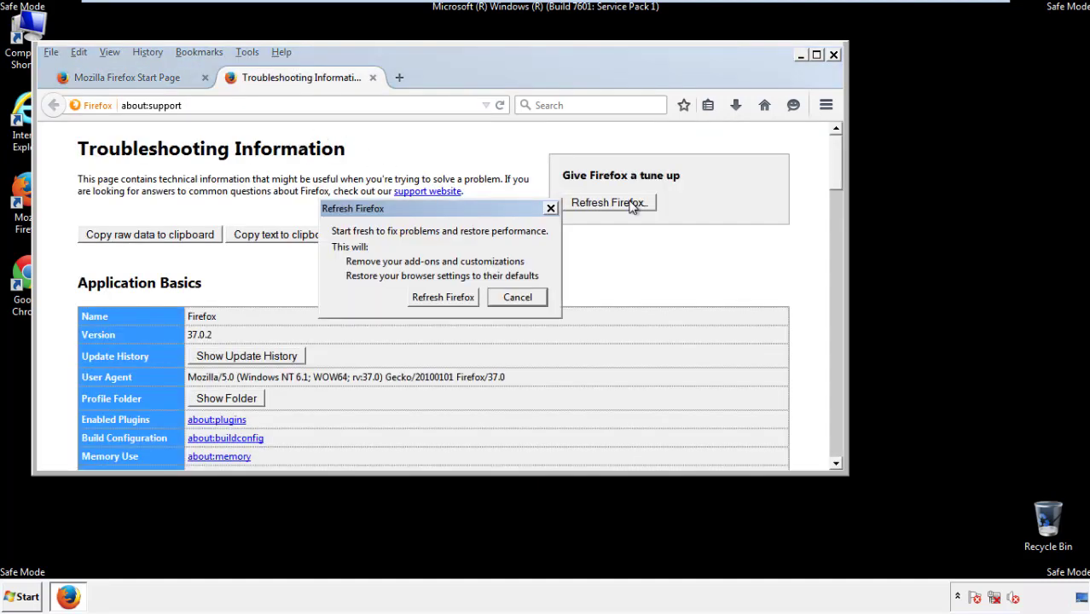
left_click(443, 297)
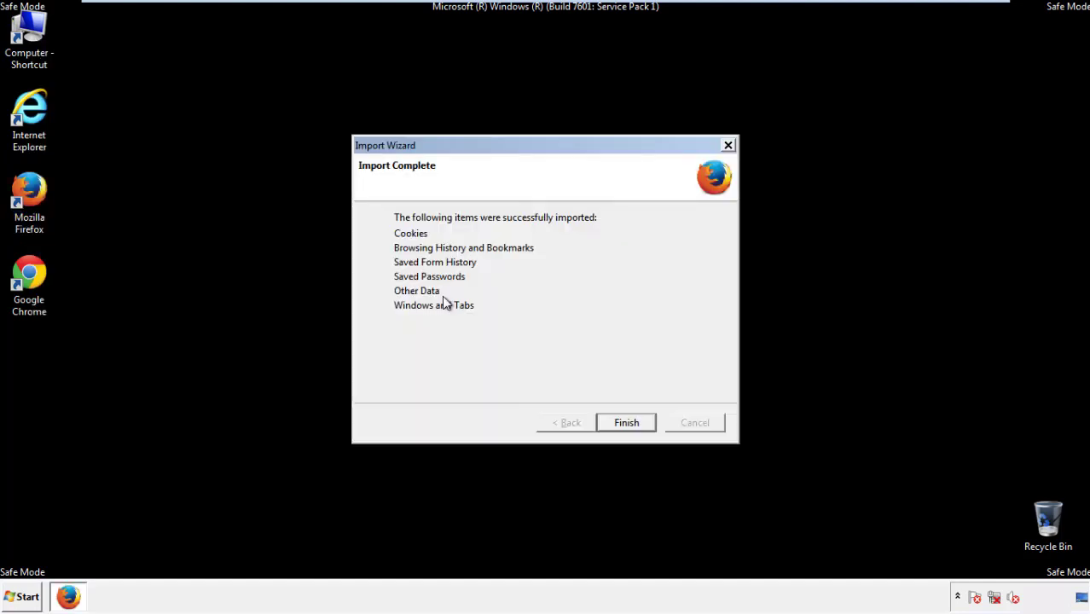
Finish the import wizard, decline the default-browser prompt, and close Firefox.
left_click(625, 423)
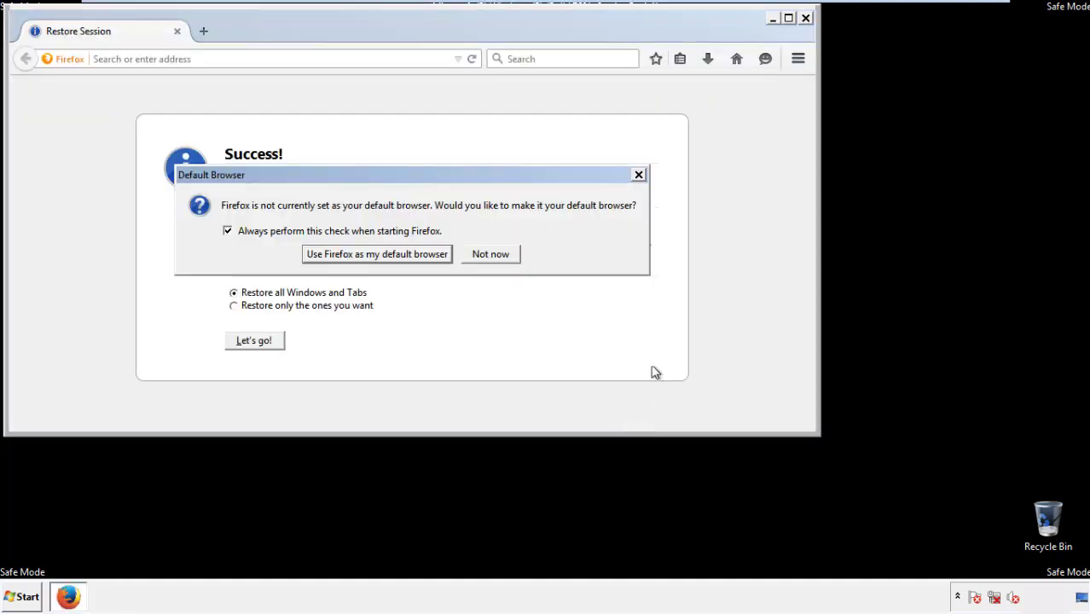
left_click(492, 256)
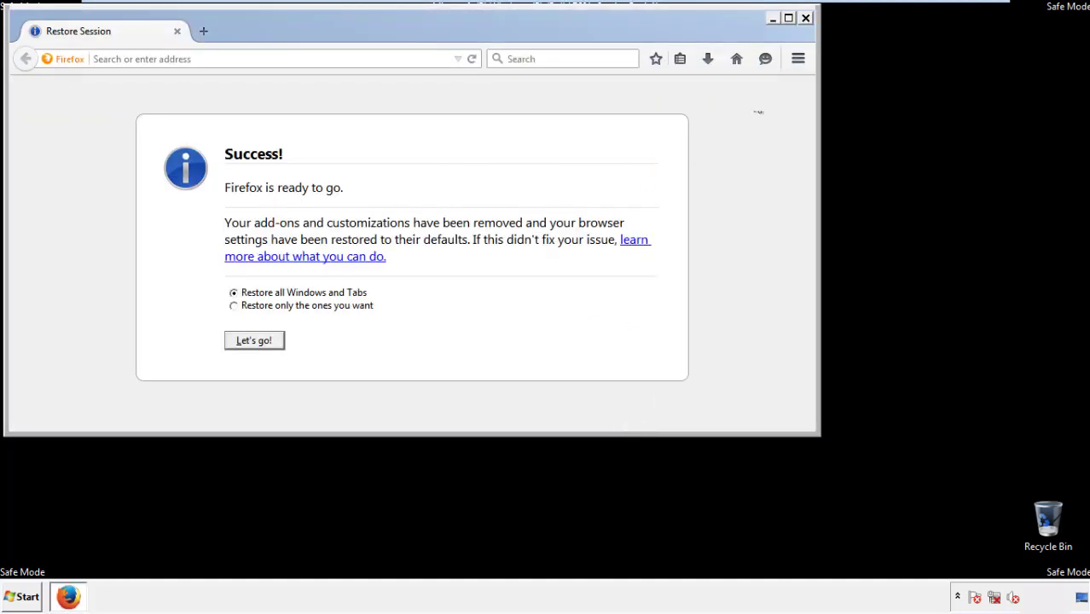
left_click(805, 18)
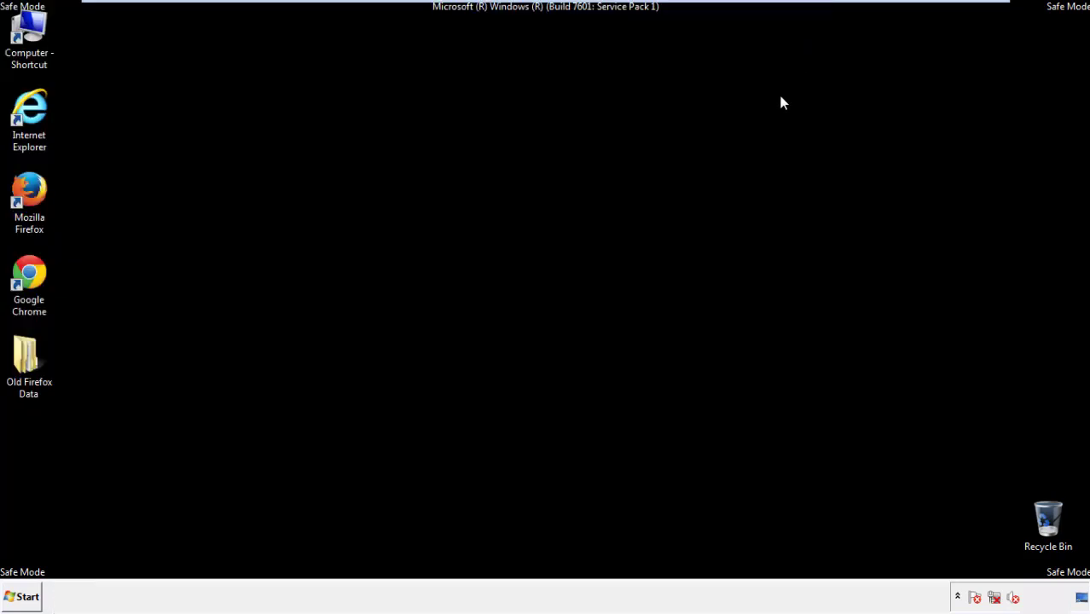
Launch Chrome, choose Don't ask again on the default-browser prompt, then reach History via Settings.
left_click(26, 273)
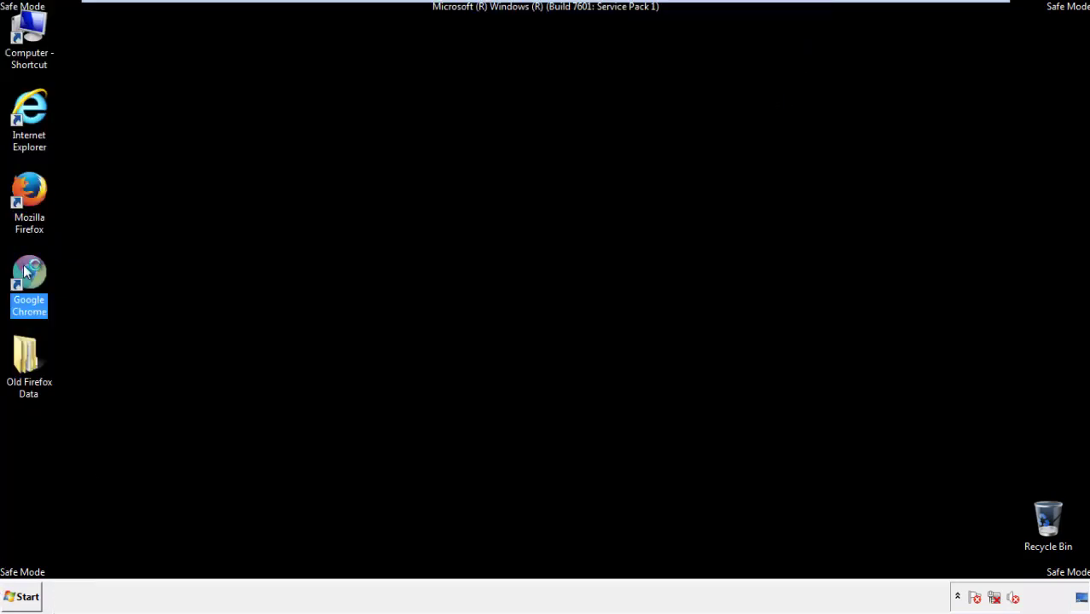
double_click(27, 271)
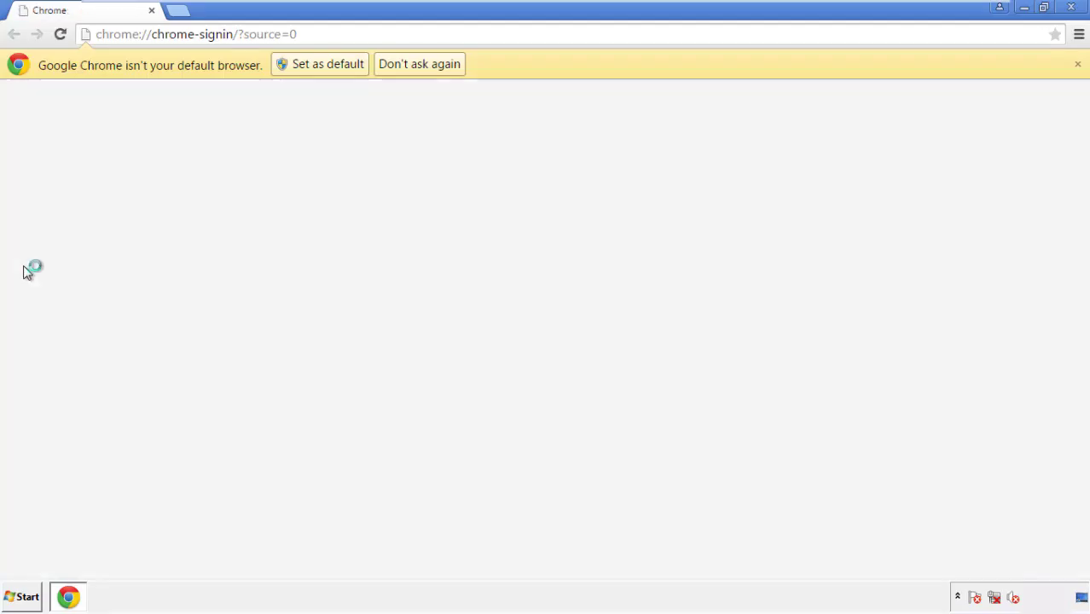
left_click(439, 68)
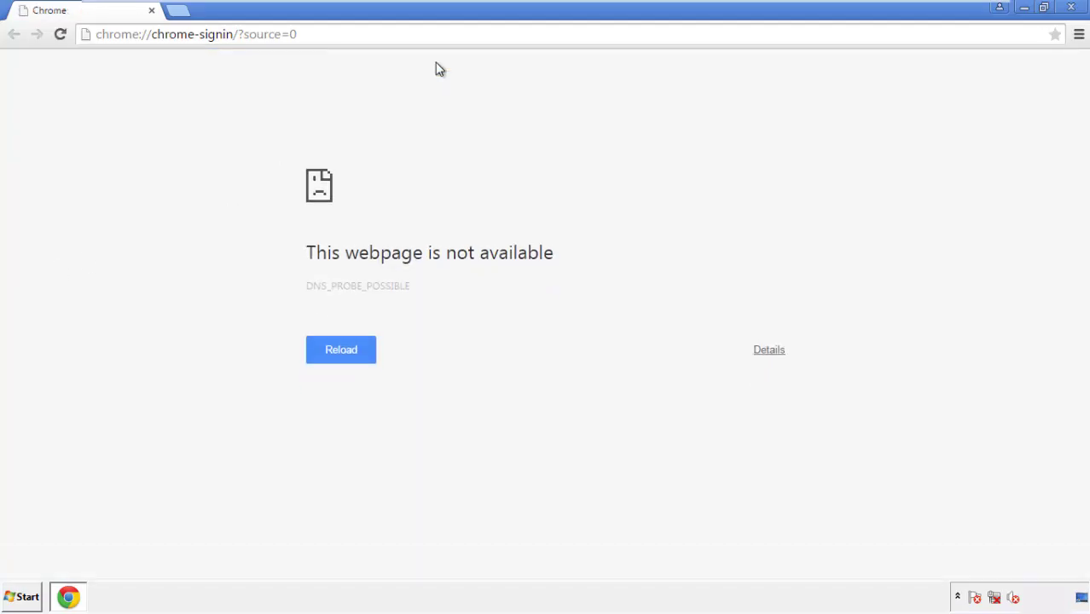
left_click(1079, 38)
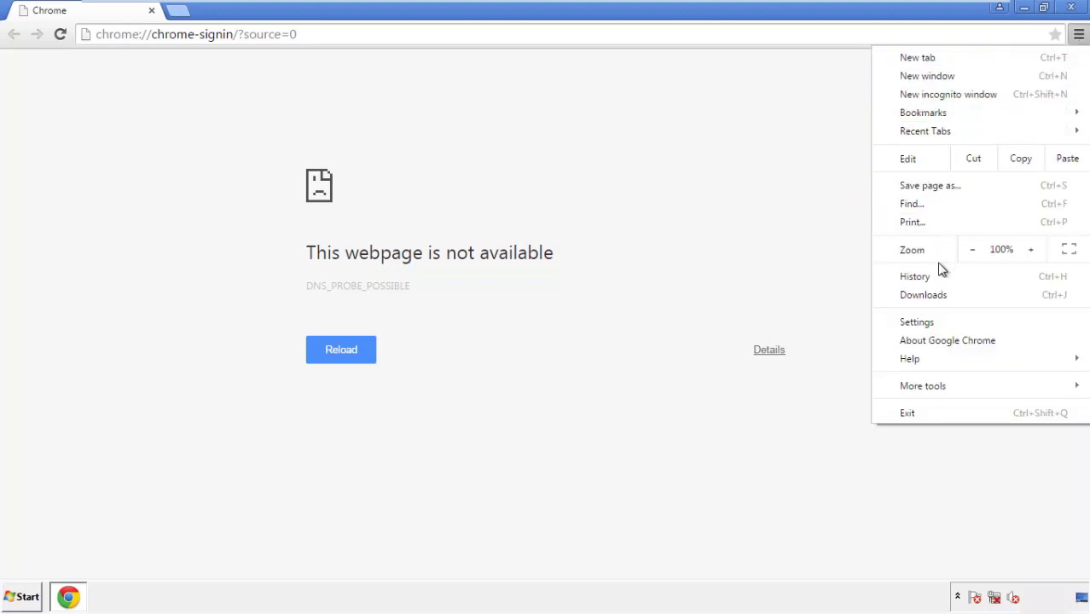
left_click(920, 322)
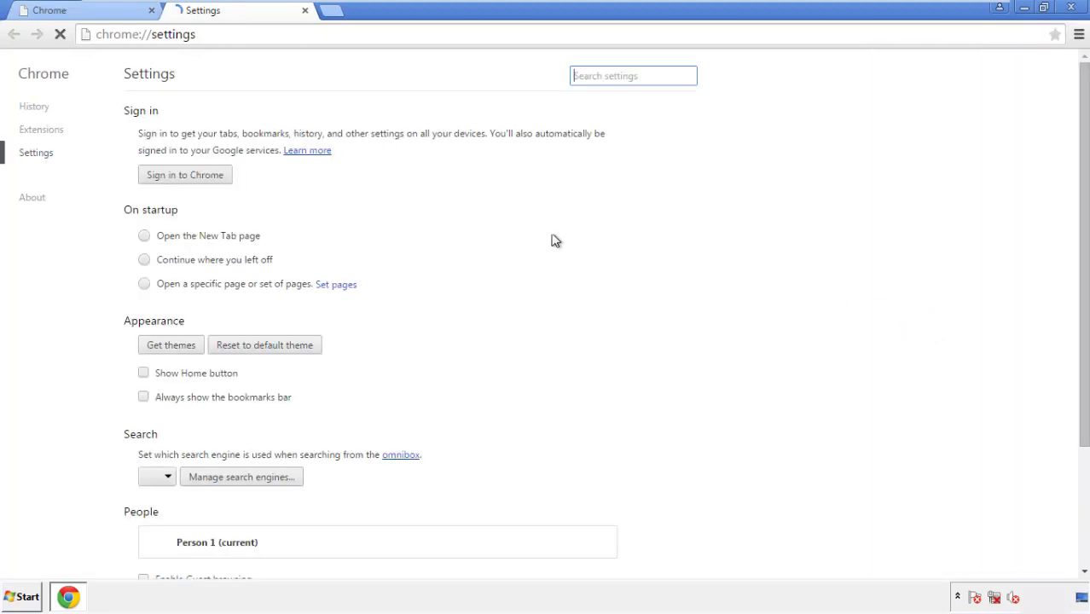
left_click(38, 109)
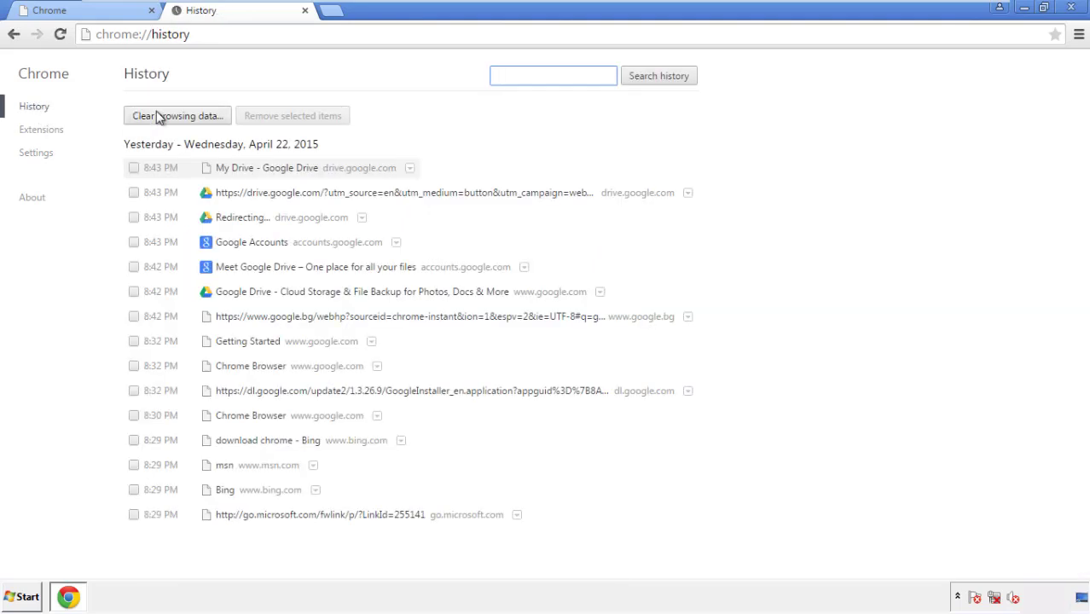
Clear Chrome's browsing data from the beginning of time, including autofill form data.
left_click(165, 119)
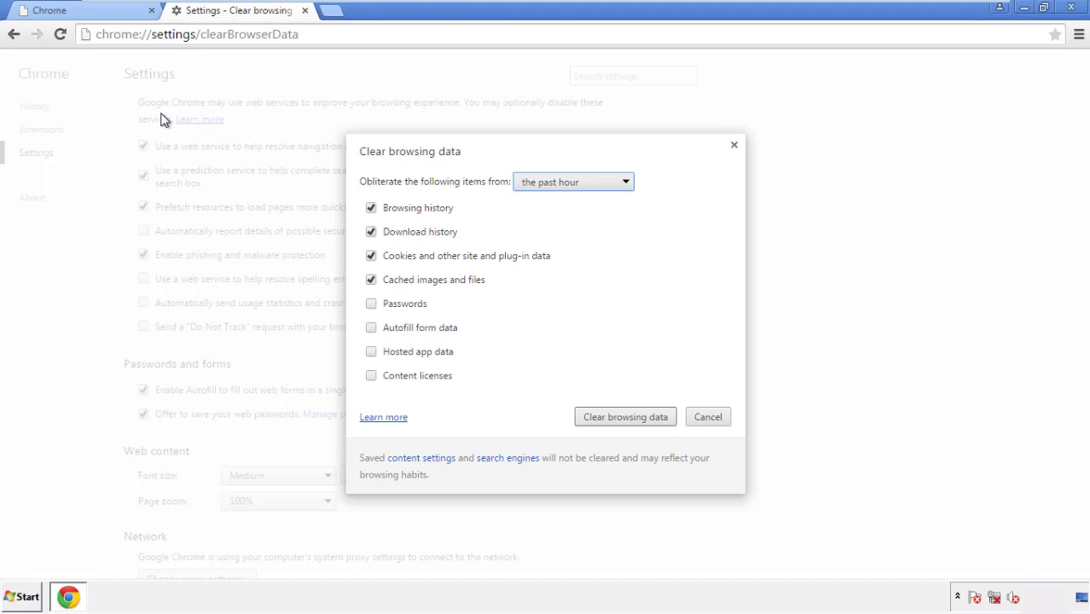
left_click(548, 184)
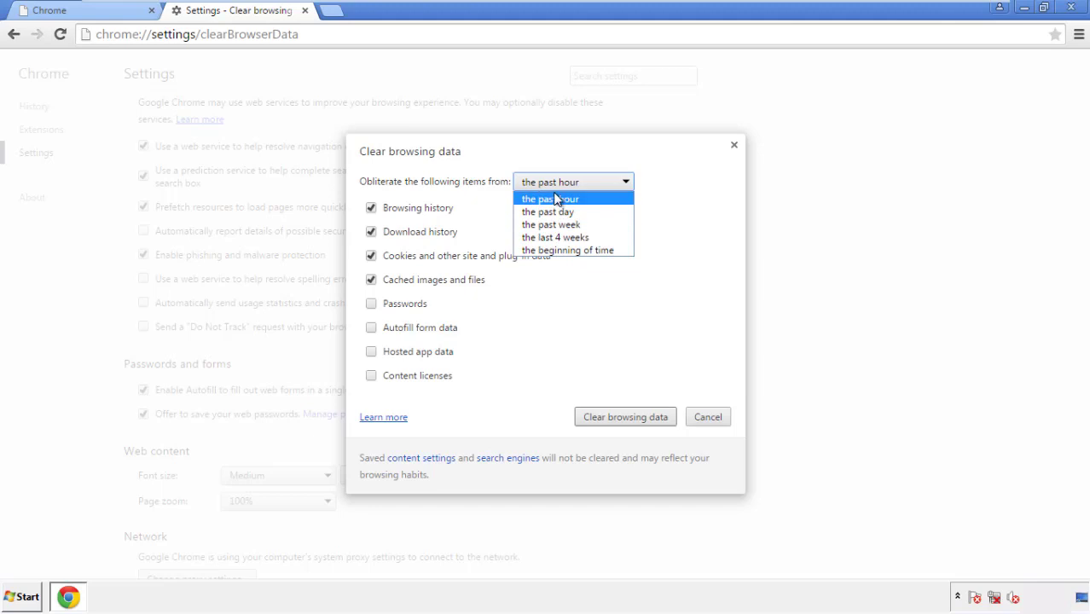
left_click(546, 251)
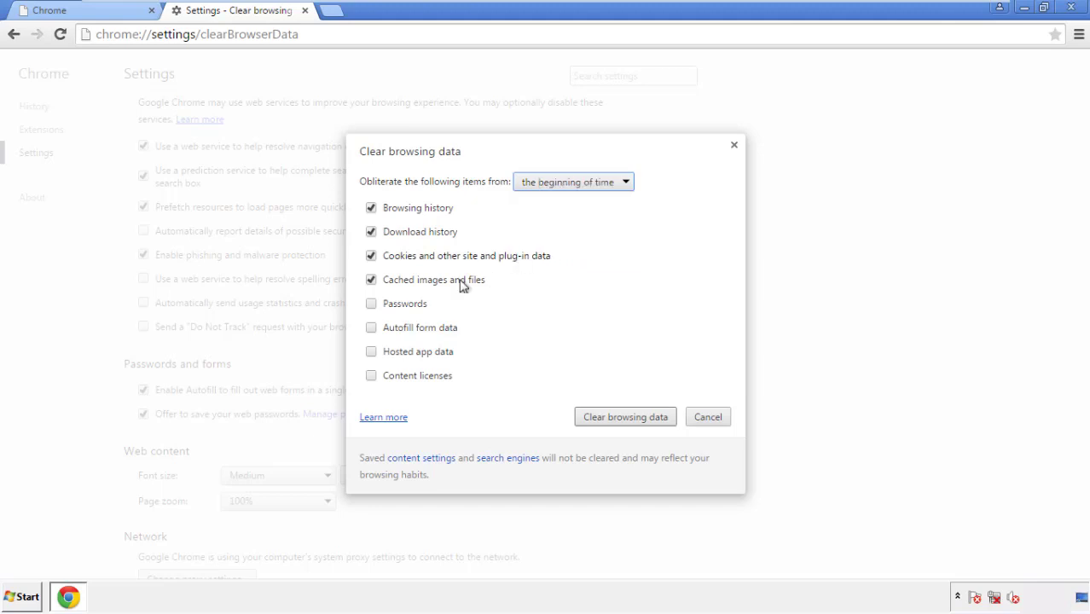
left_click(375, 329)
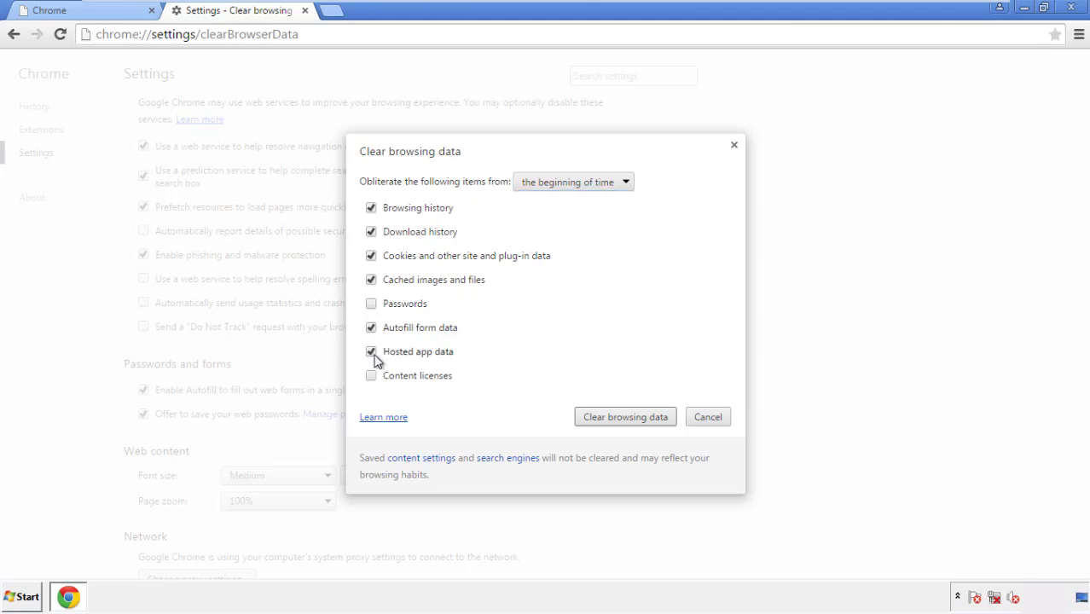
left_click(609, 417)
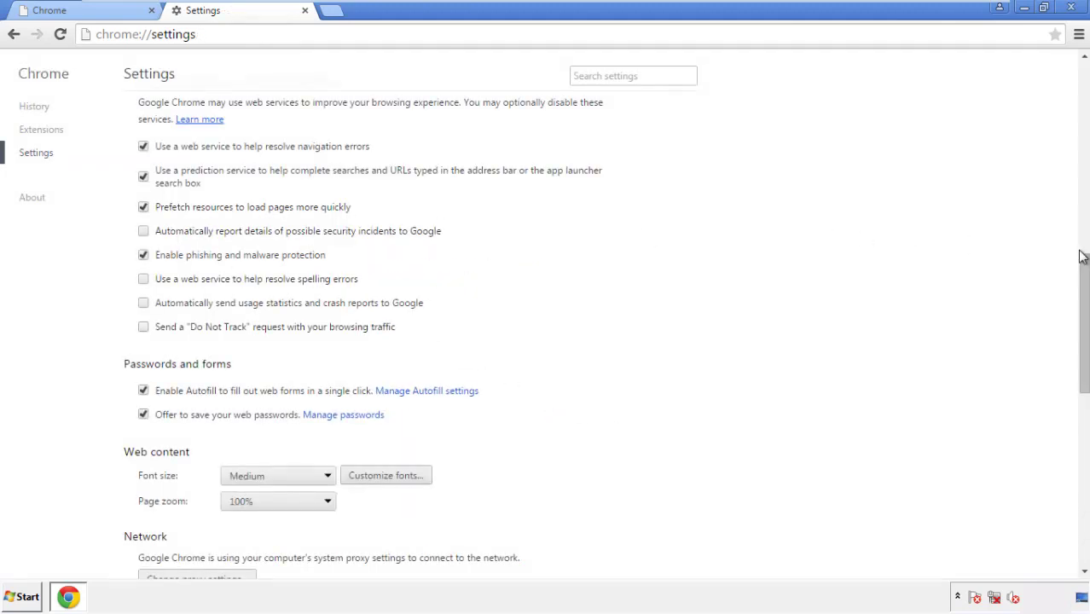
Reset Chrome's settings to their original defaults, then close the browser.
left_click_drag(1081, 255, 1080, 474)
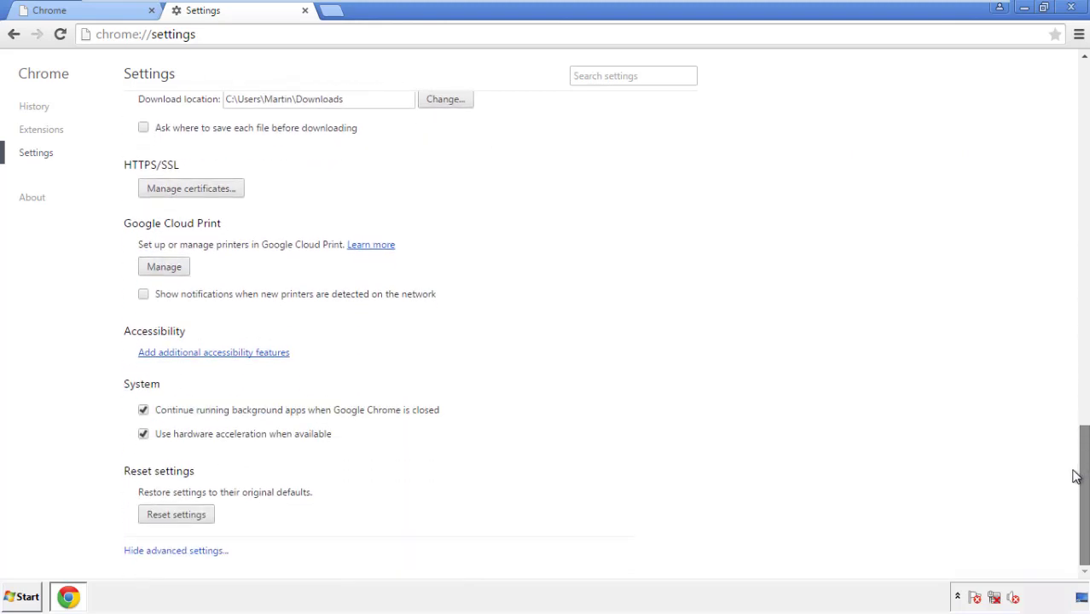
left_click(207, 516)
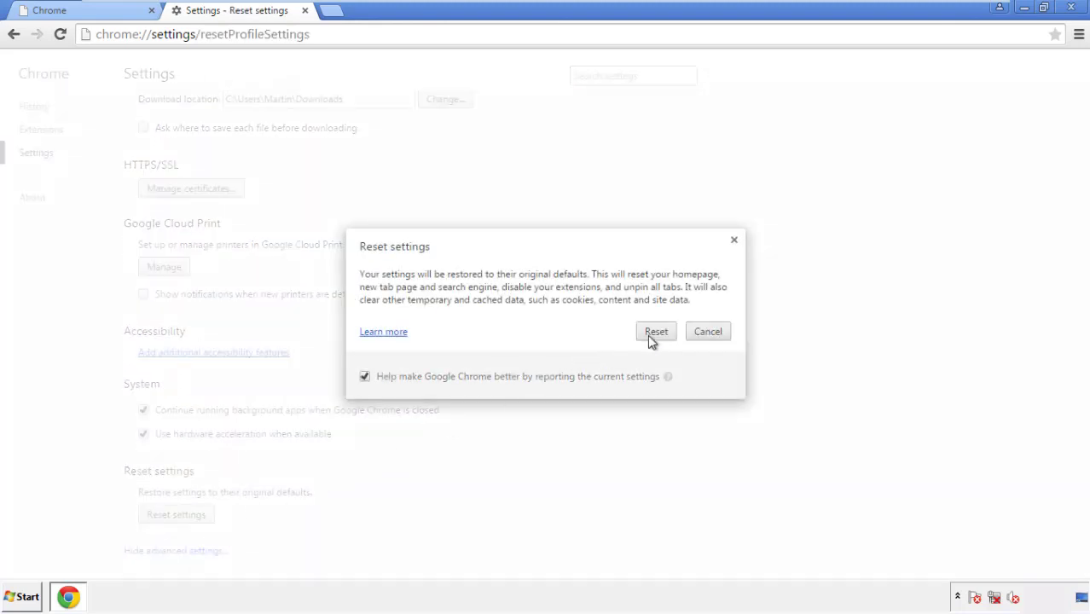
left_click(657, 331)
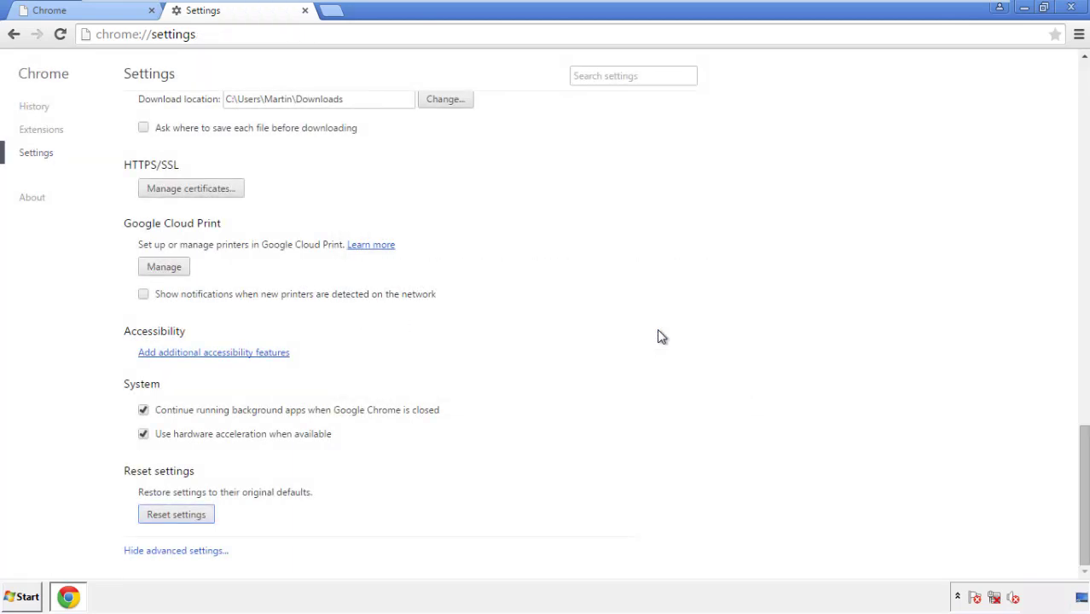
left_click(1071, 8)
left_click(588, 276)
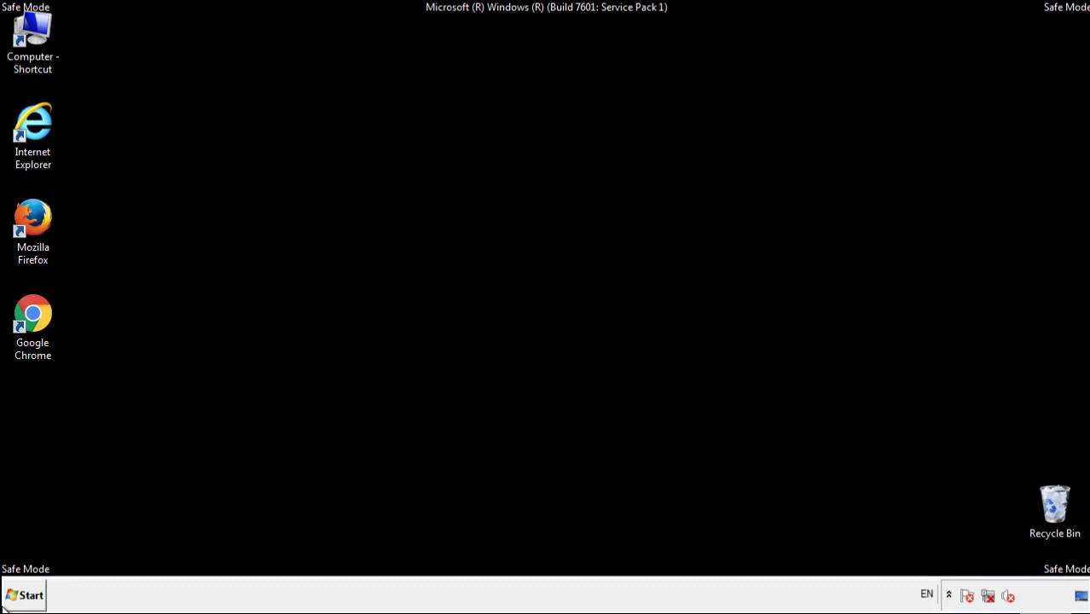
Remove Search Mine from Firefox's Add-ons page, then close Firefox.
double_click(42, 213)
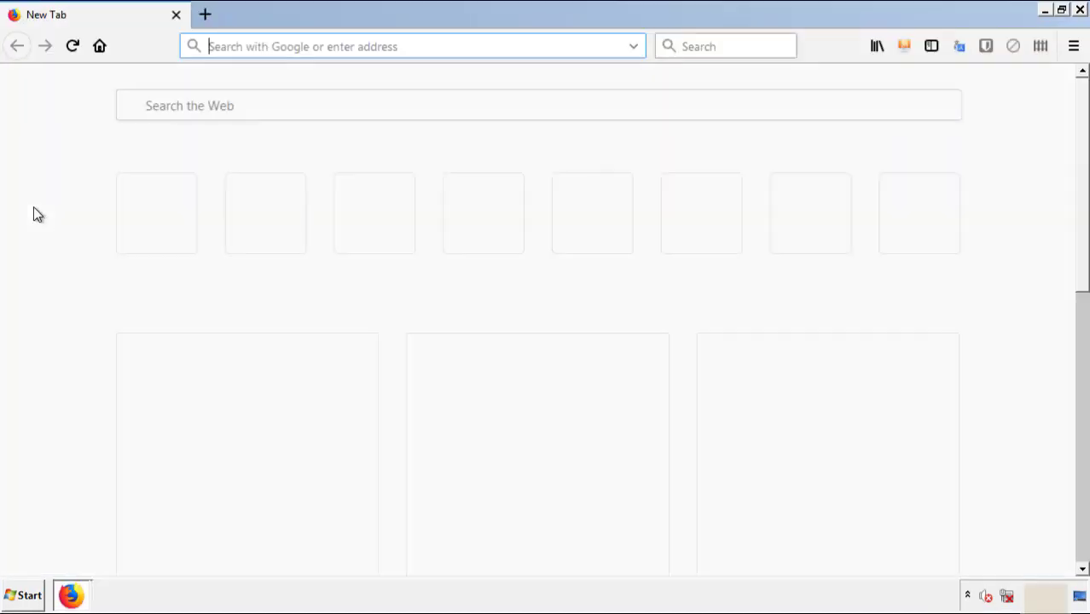
left_click(1073, 46)
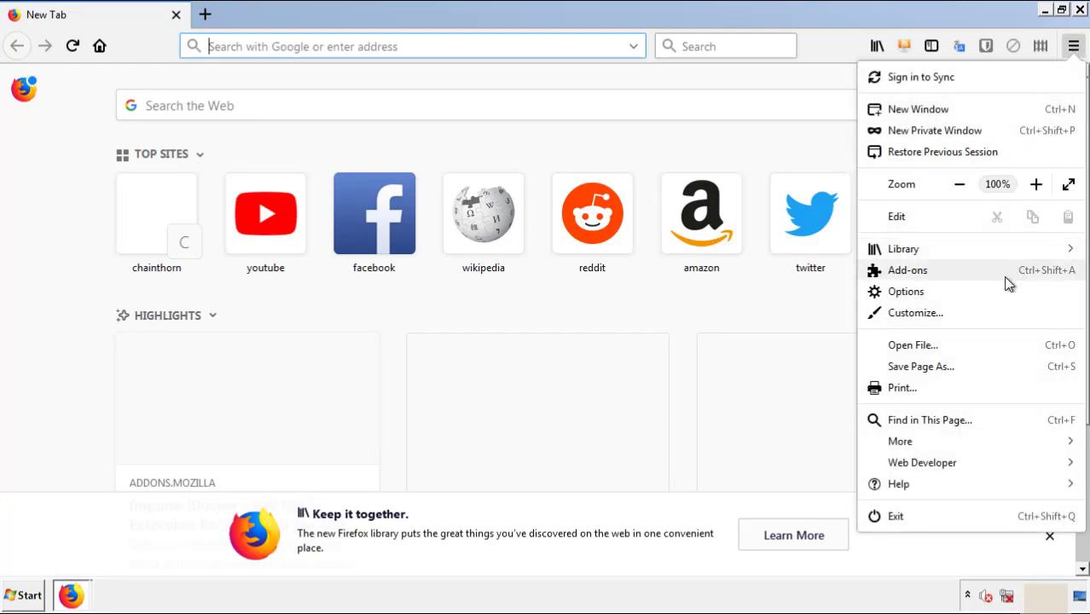
left_click(908, 270)
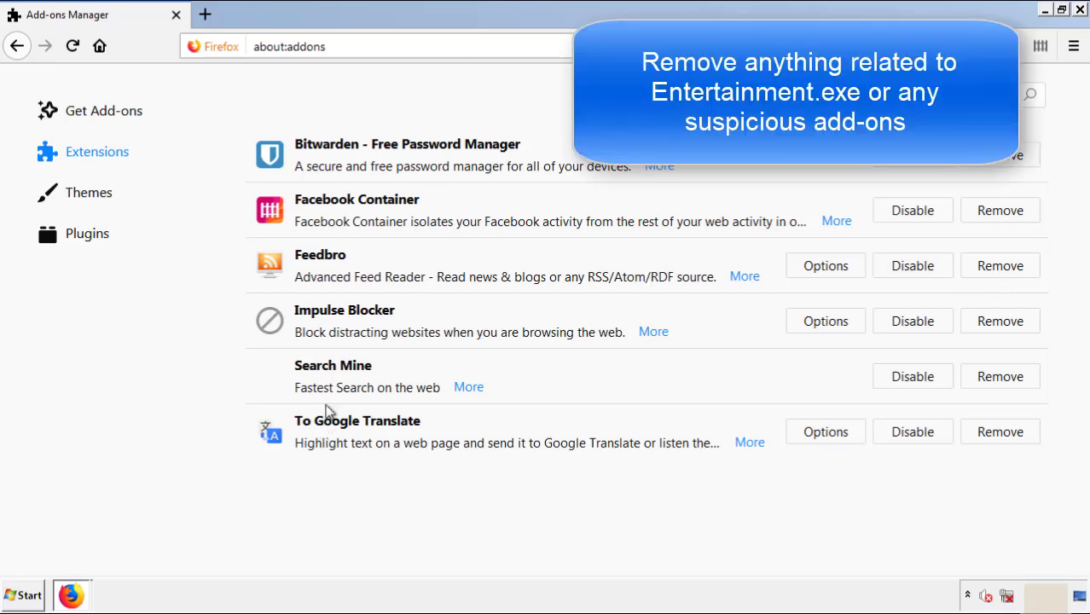
left_click(996, 380)
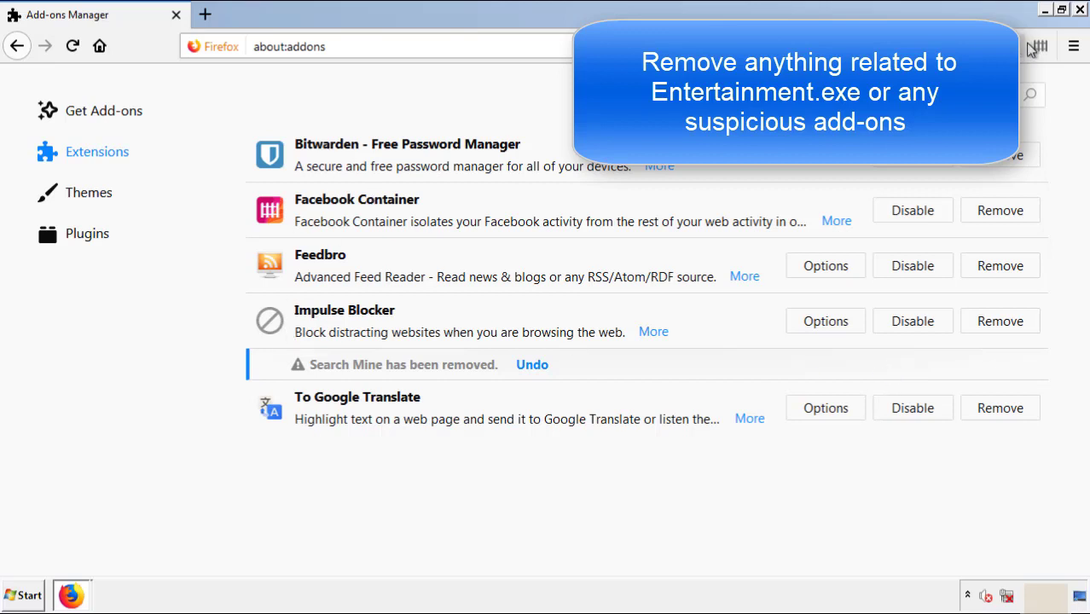
left_click(1080, 10)
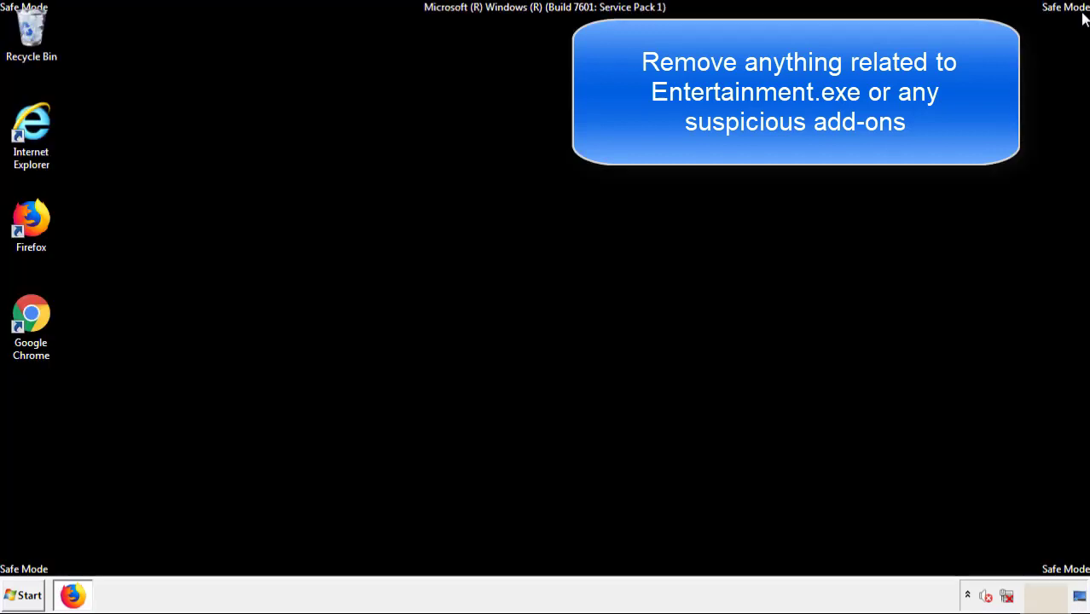
Remove Search Mine from Chrome's Extensions page and confirm the removal.
double_click(32, 333)
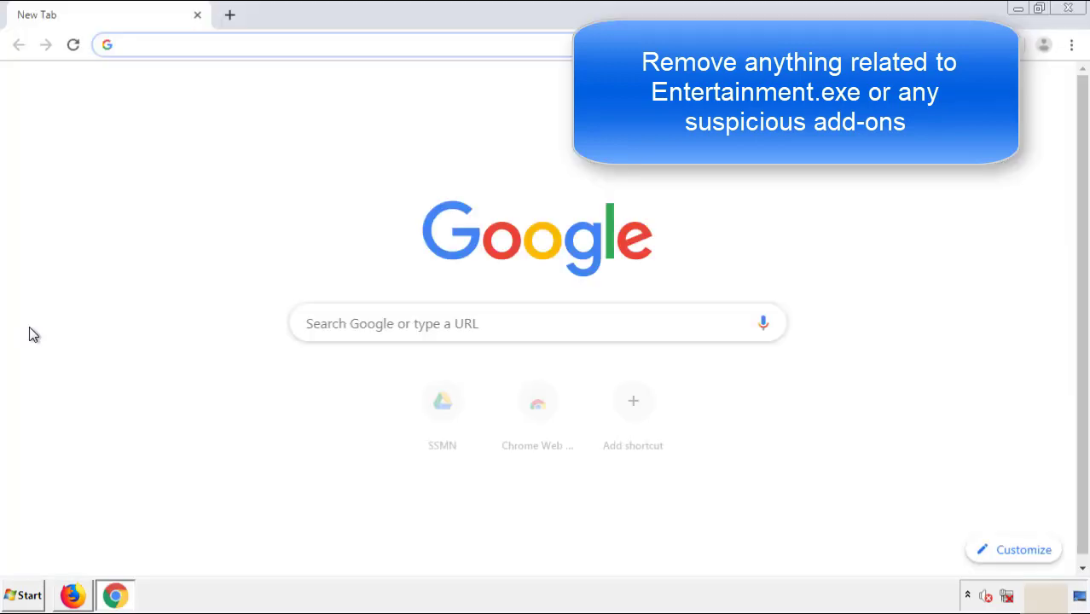
left_click(1071, 45)
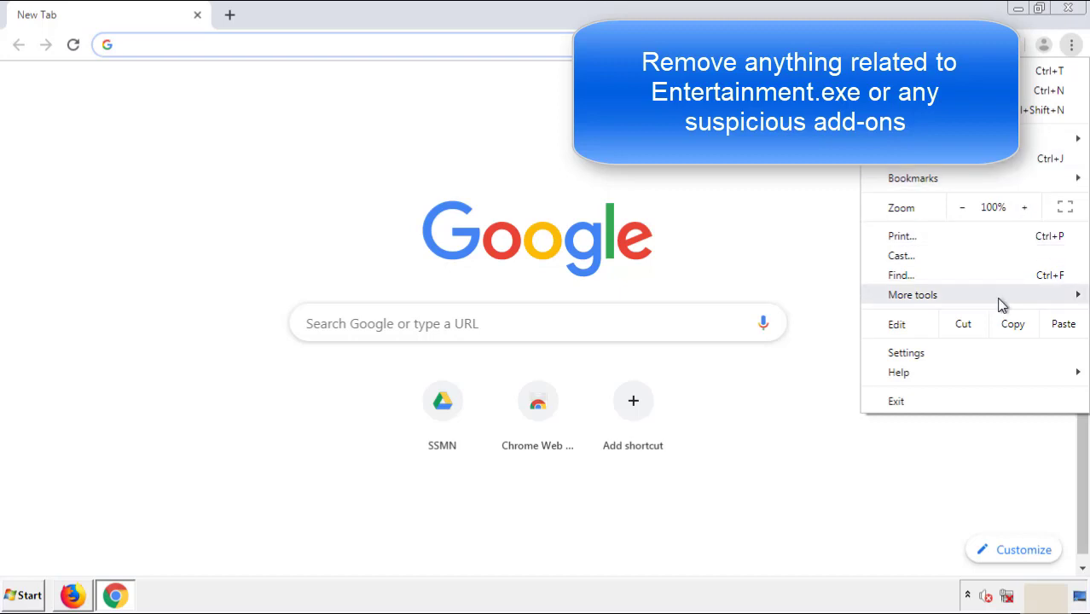
mouse_move(975, 299)
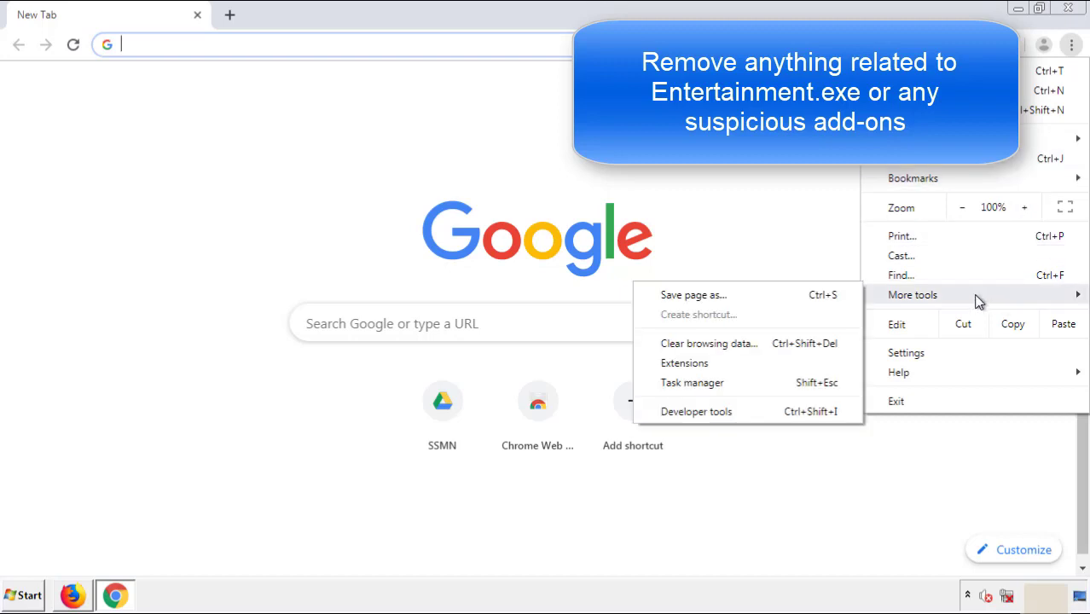
left_click(694, 362)
scroll(309, 278, "down", 6)
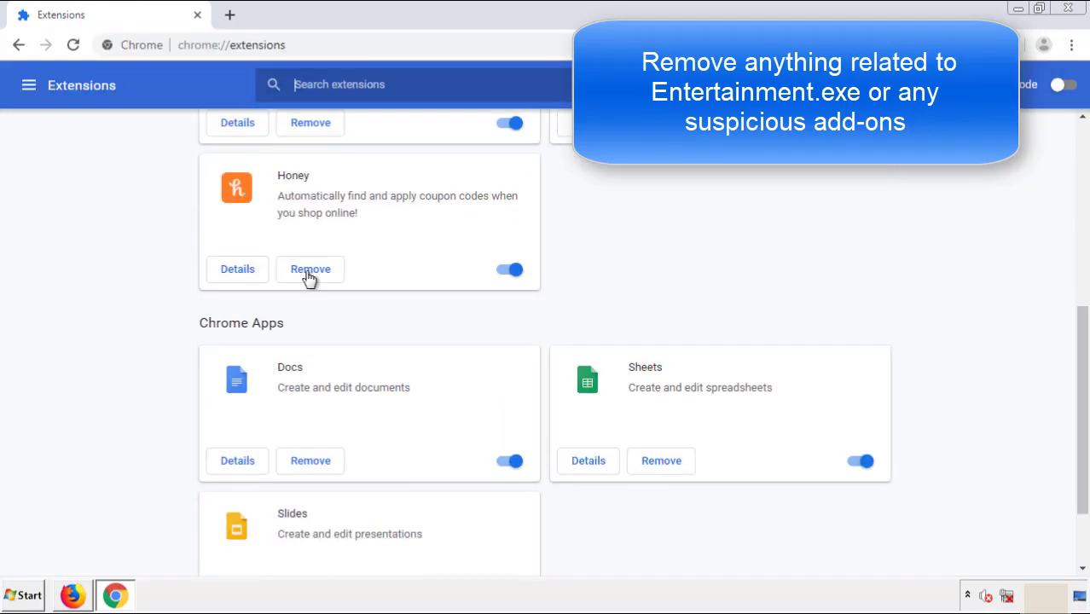
scroll(414, 311, "up", 6)
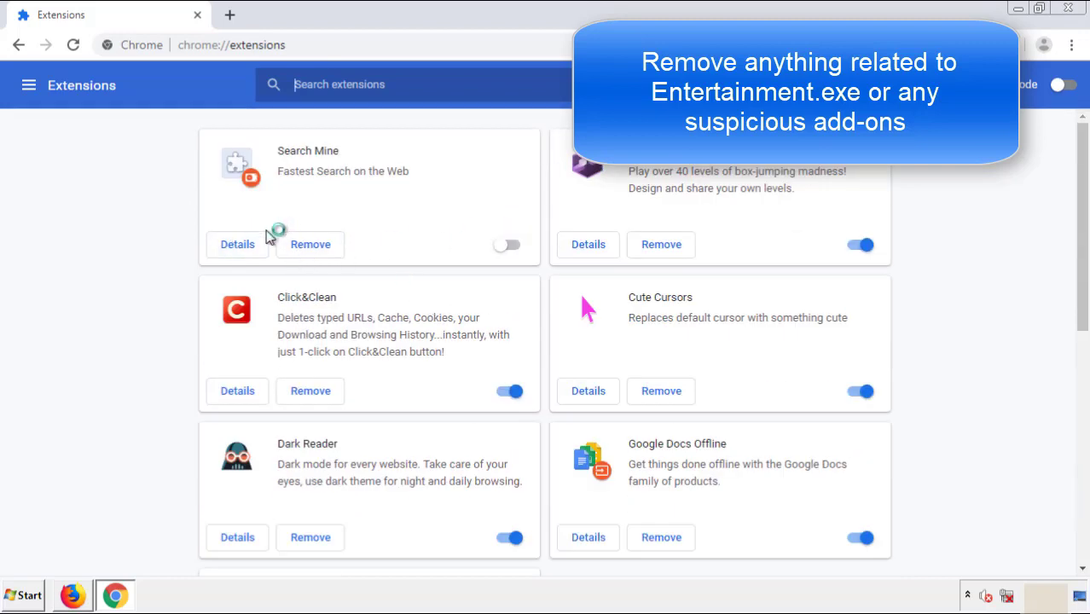
left_click(307, 247)
key("Return")
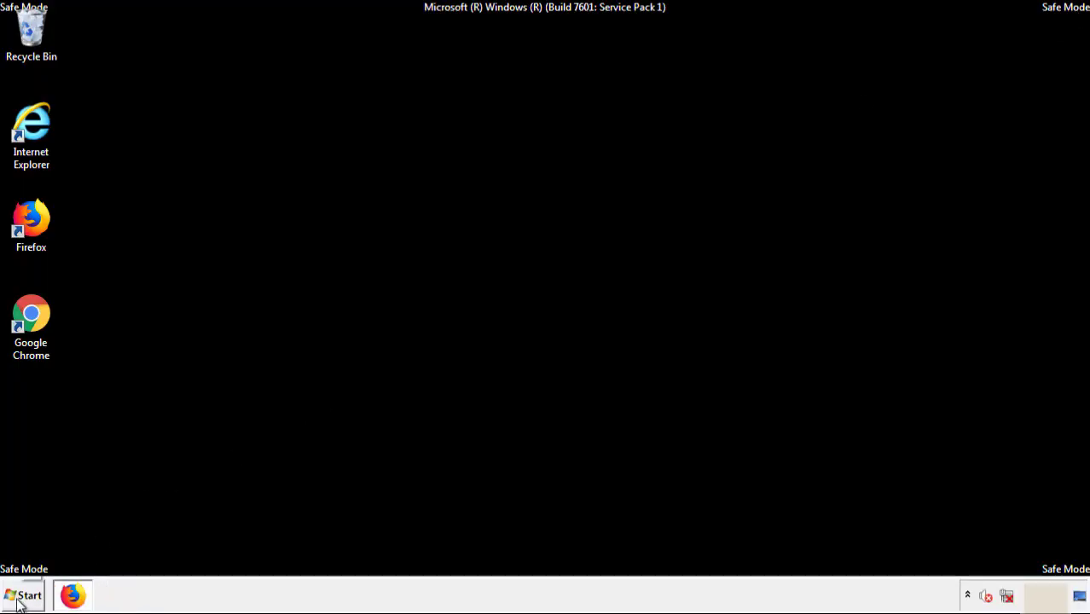
Open the Start menu and reveal the Shut down submenu showing Restart.
left_click(25, 596)
mouse_move(296, 560)
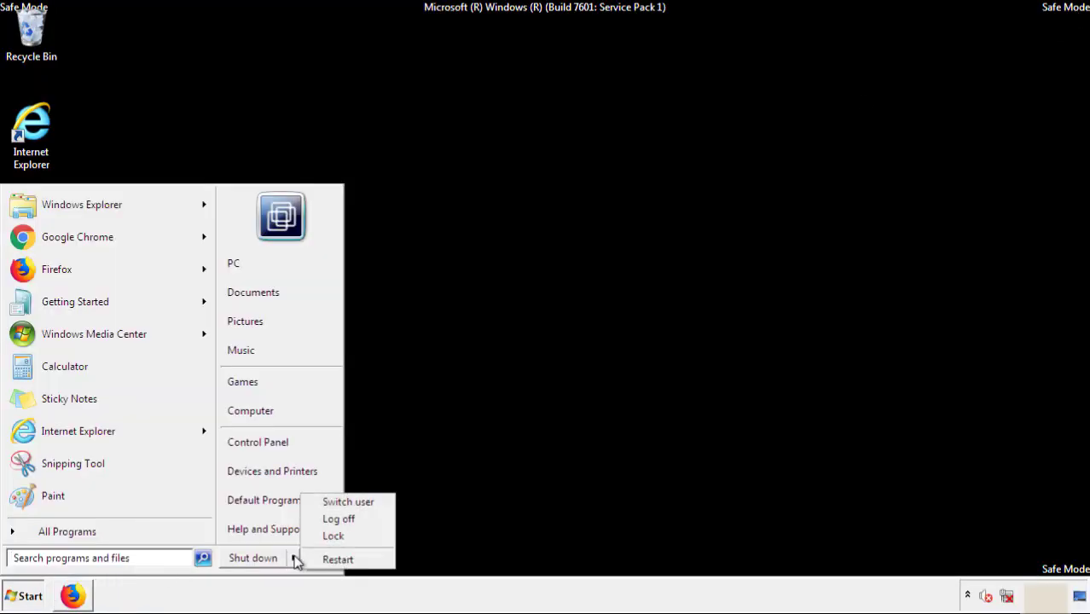